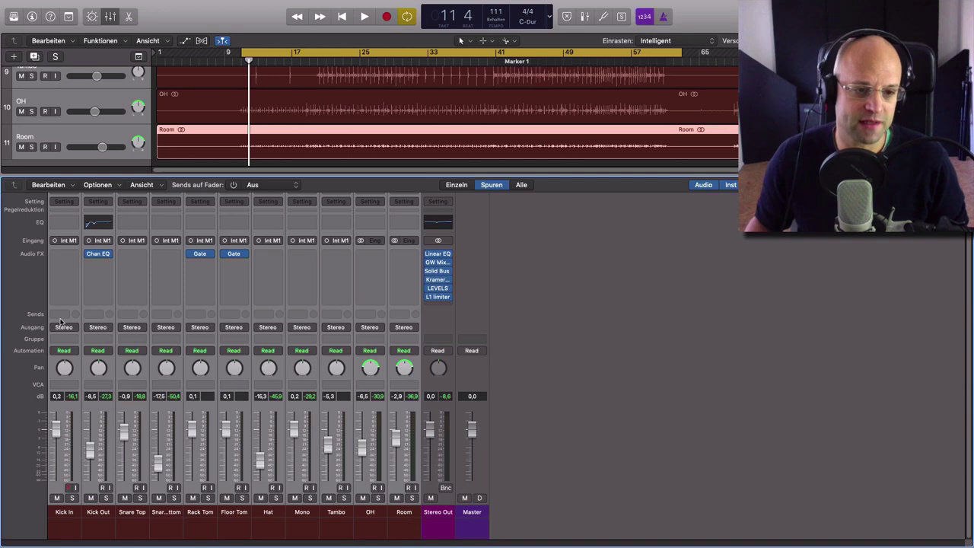
Route the output of all the selected drum channels to Bus 1 and name the resulting aux channel Drums.
left_click(65, 329)
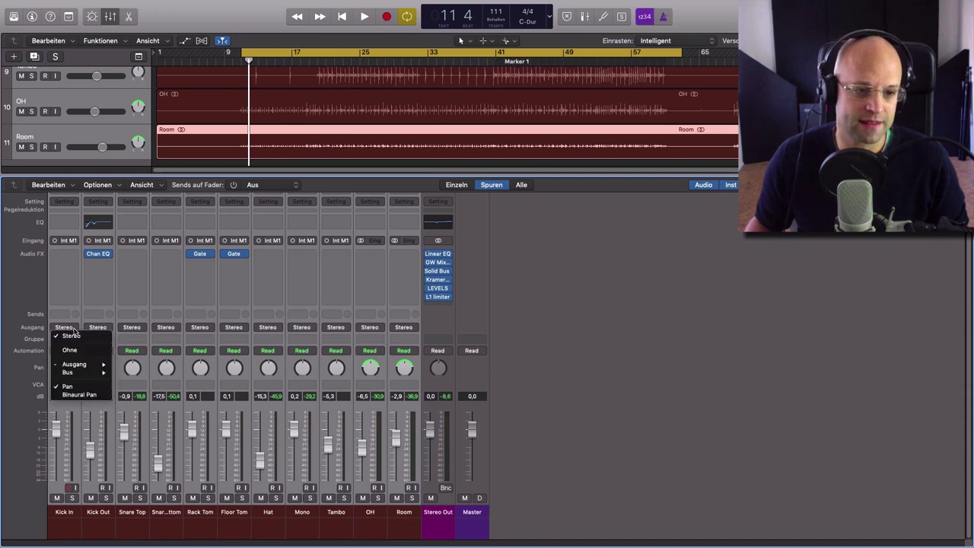
mouse_move(76, 373)
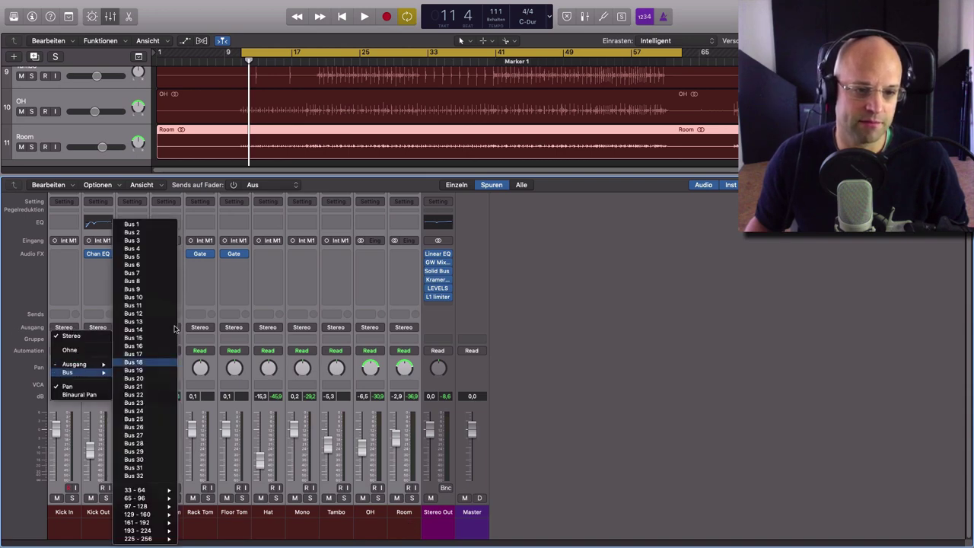
left_click(133, 225)
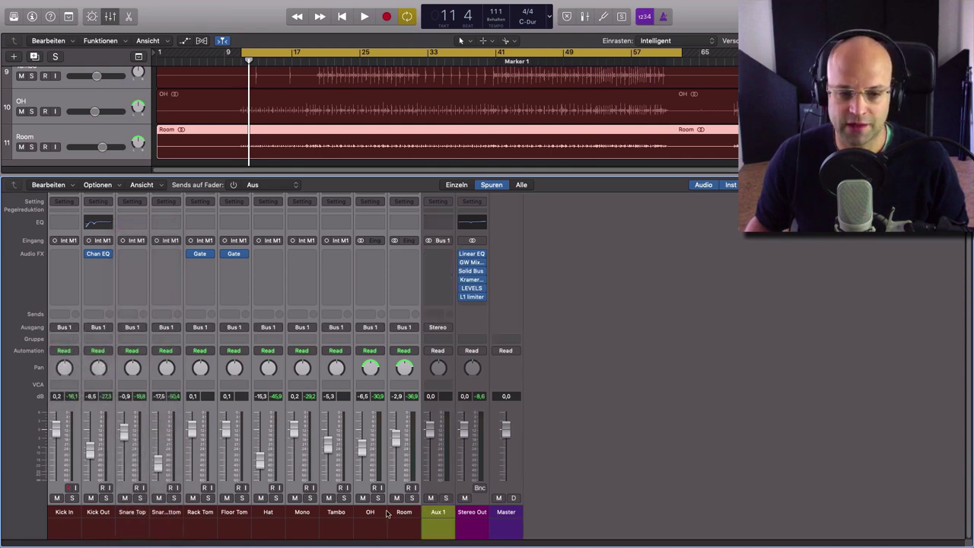
double_click(439, 512)
type("Drums")
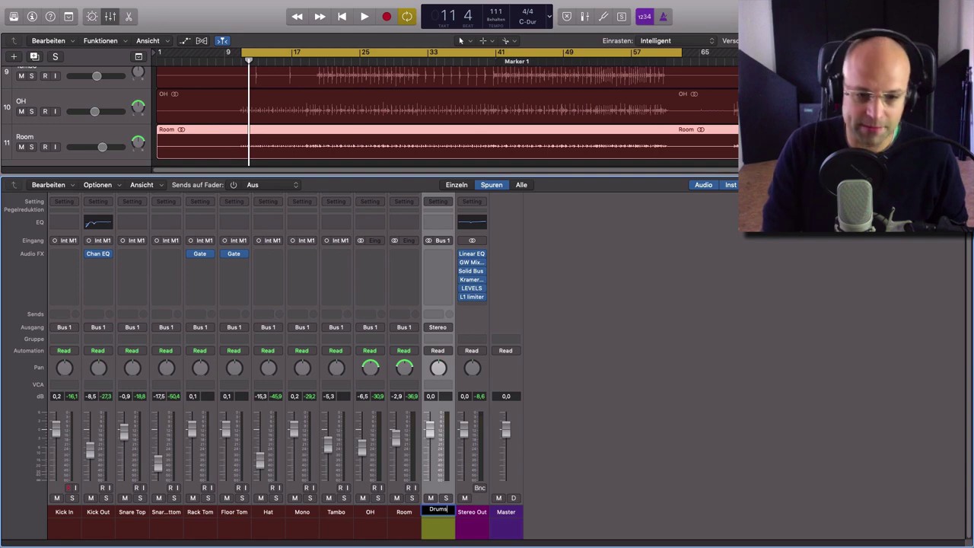
key("Return")
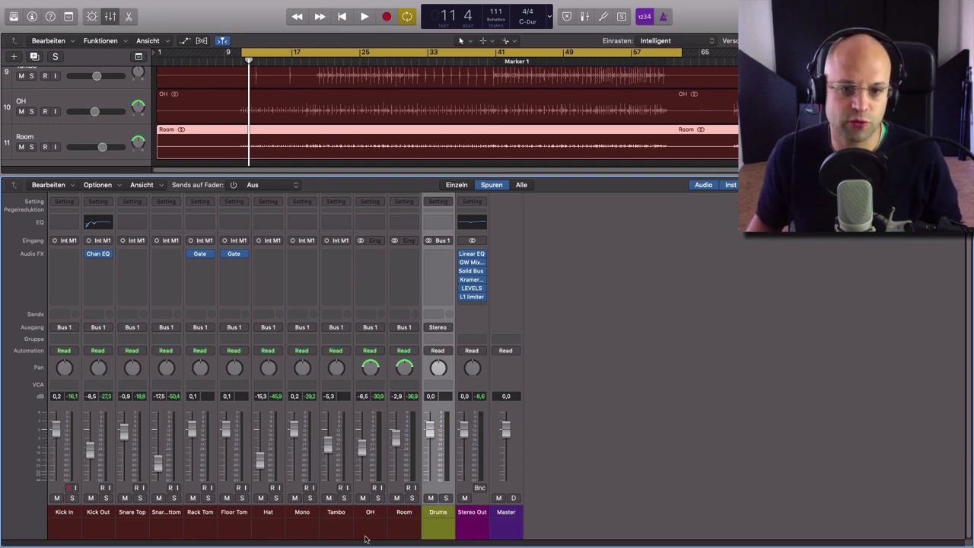
Audition the Drums aux in solo and try out its pan control, returning it to centre.
left_click(446, 498)
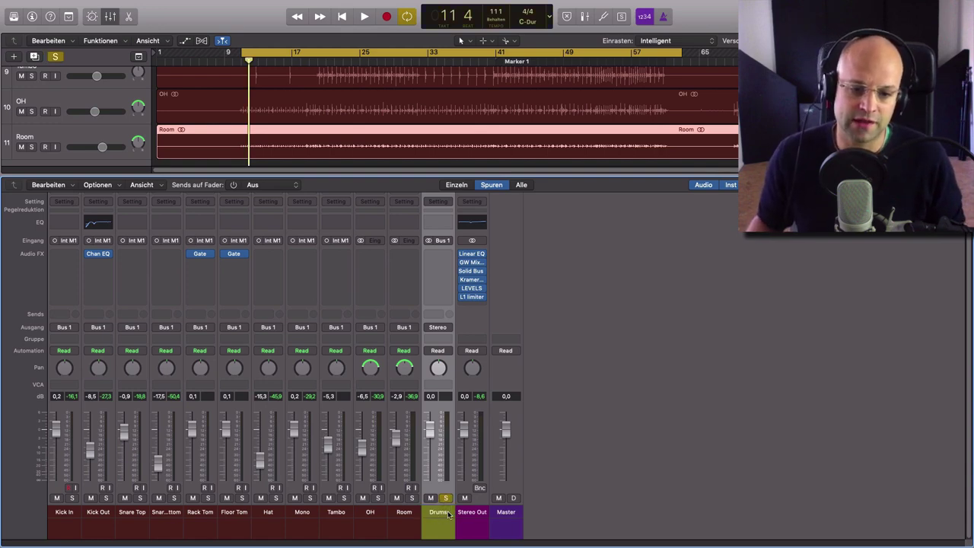
key("space")
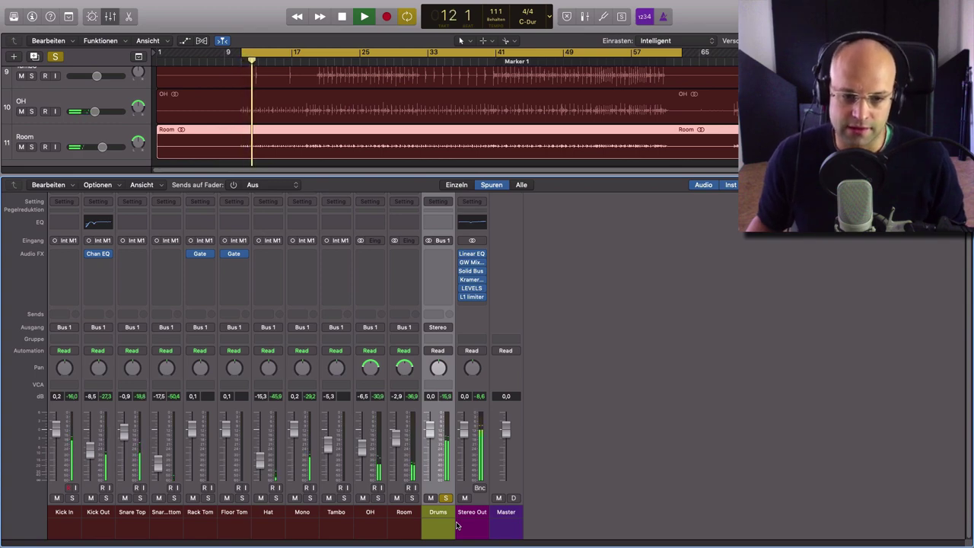
key("space")
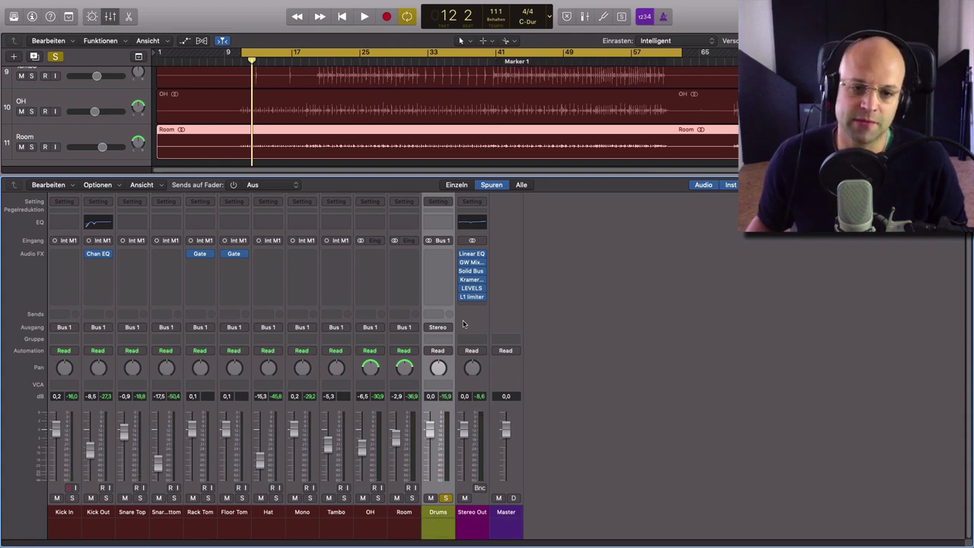
left_click_drag(439, 371, 438, 346)
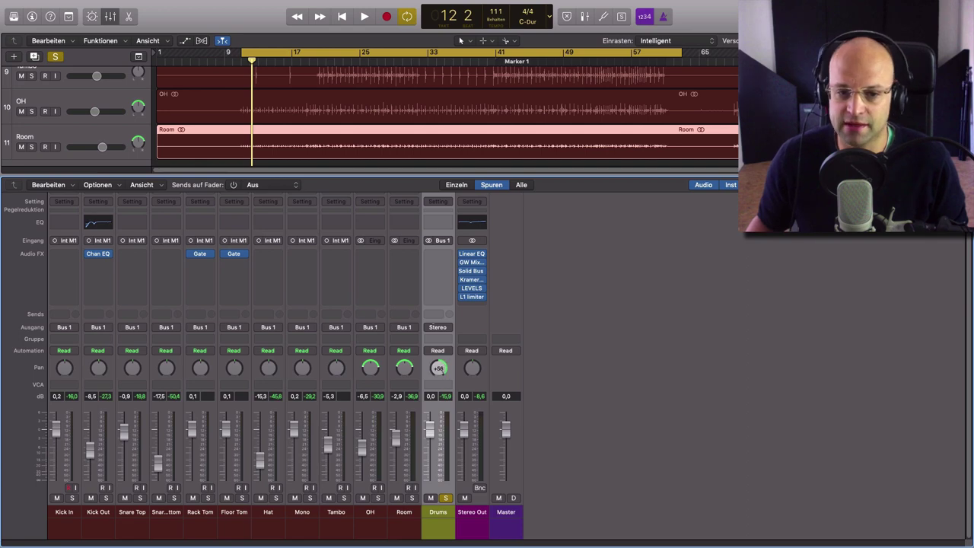
left_click(438, 368, "alt")
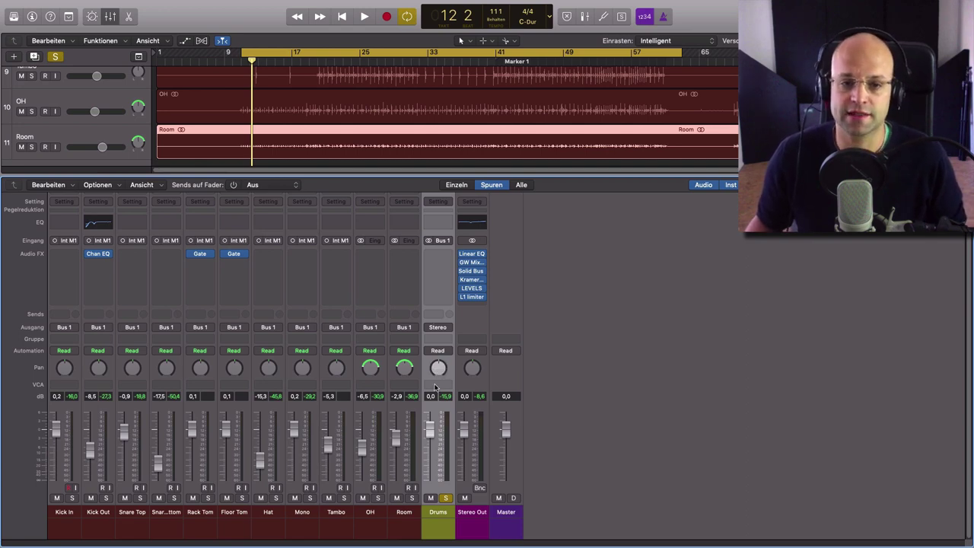
Insert a Compressor on the Drums aux to try it, close its window and remove the plug-in.
left_click(450, 254)
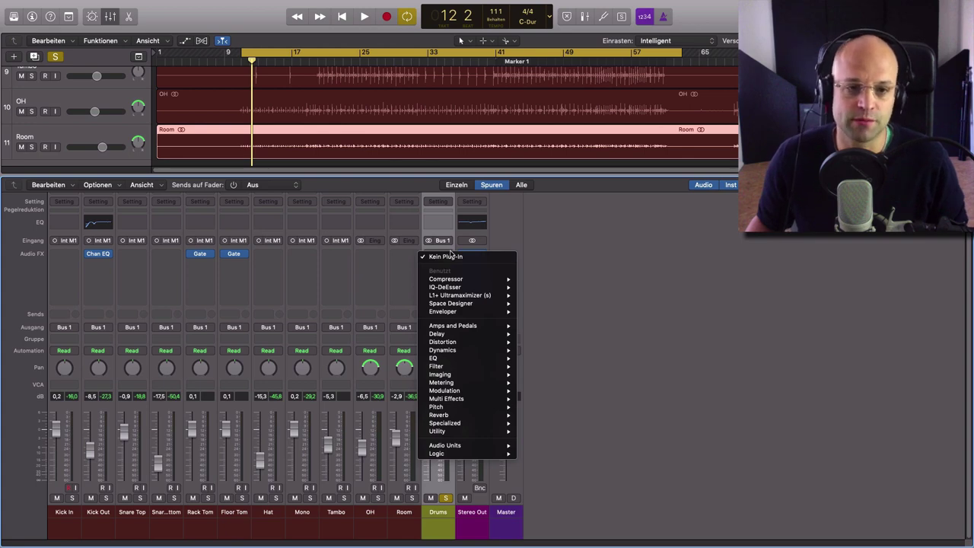
left_click(540, 279)
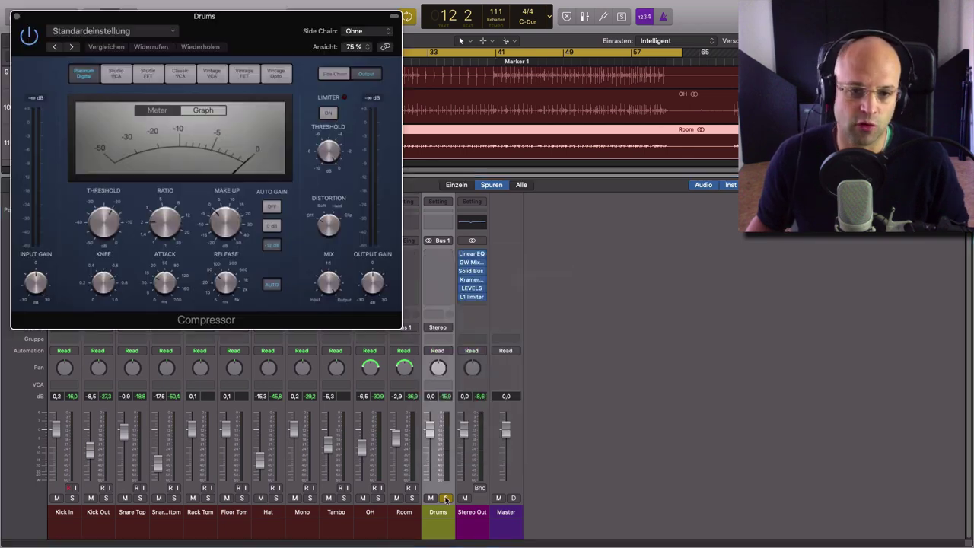
left_click(447, 499)
left_click_drag(275, 48, 790, 205)
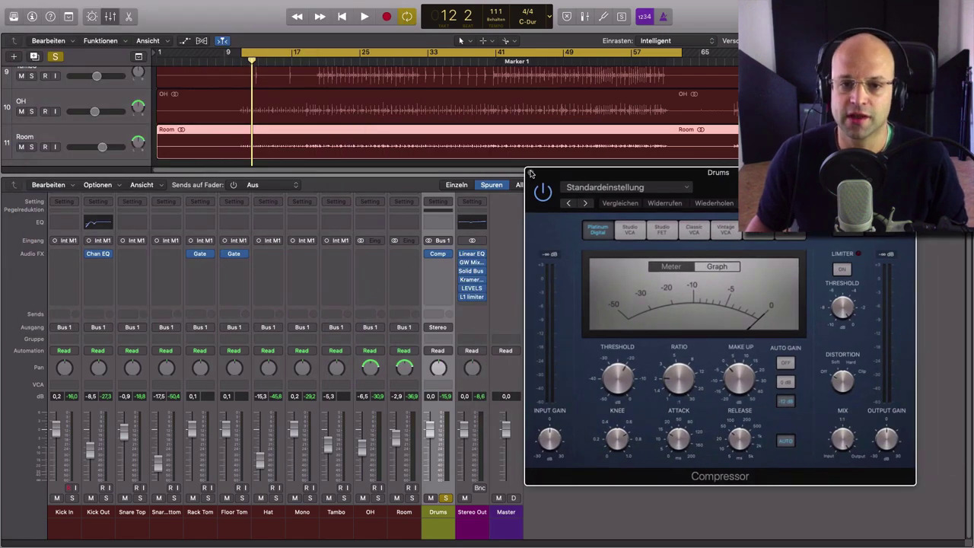
left_click(531, 172)
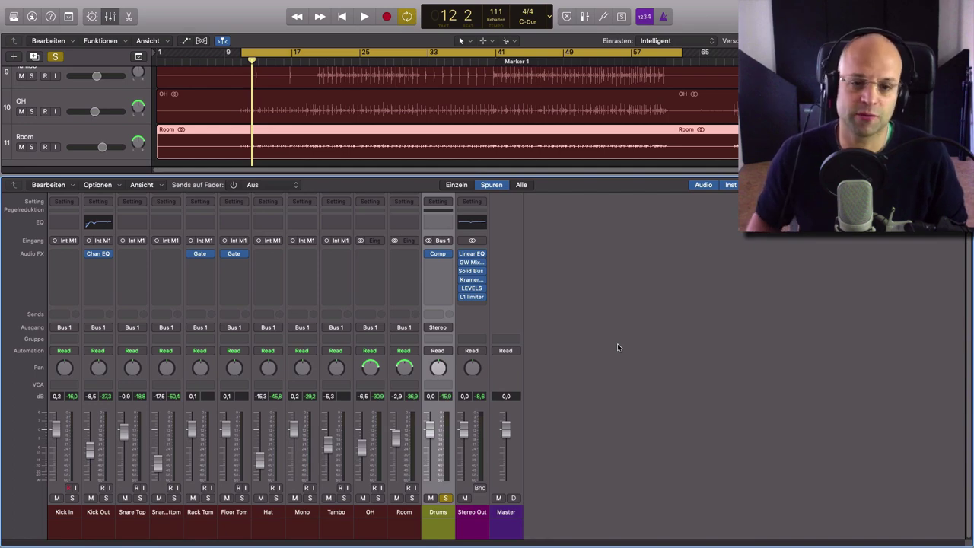
left_click(449, 255)
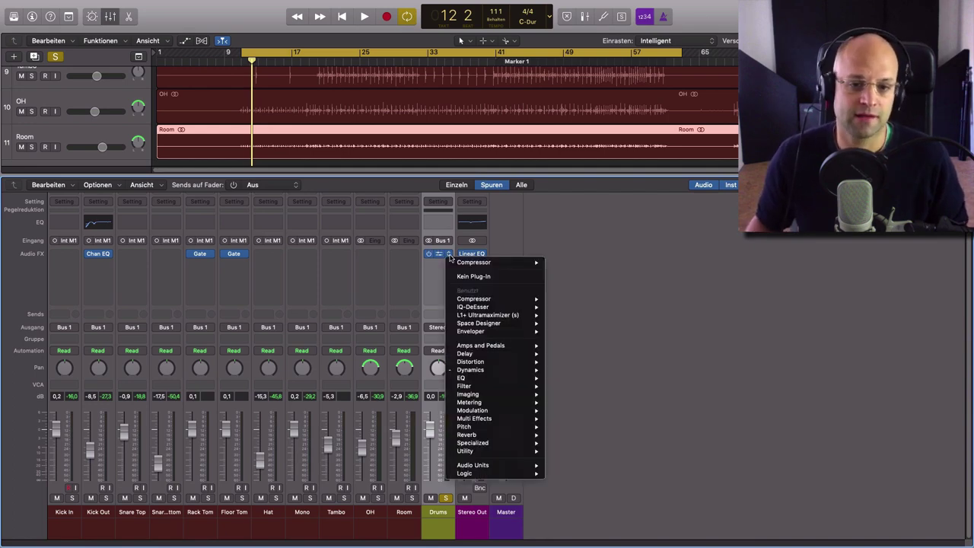
left_click(500, 277)
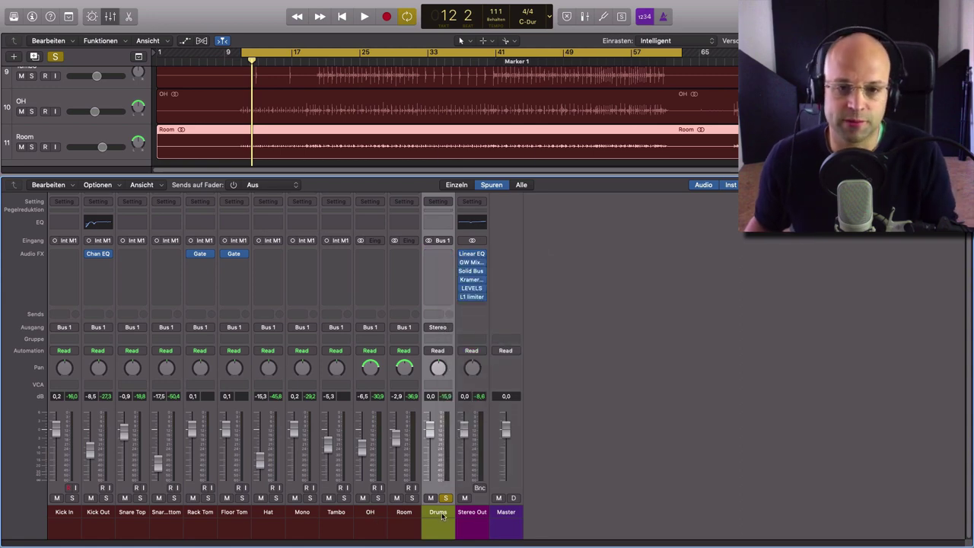
Delete the Drums aux despite its active bus routing and set the output of all drum channels, Kick In through Room, to Stereo.
key("Delete")
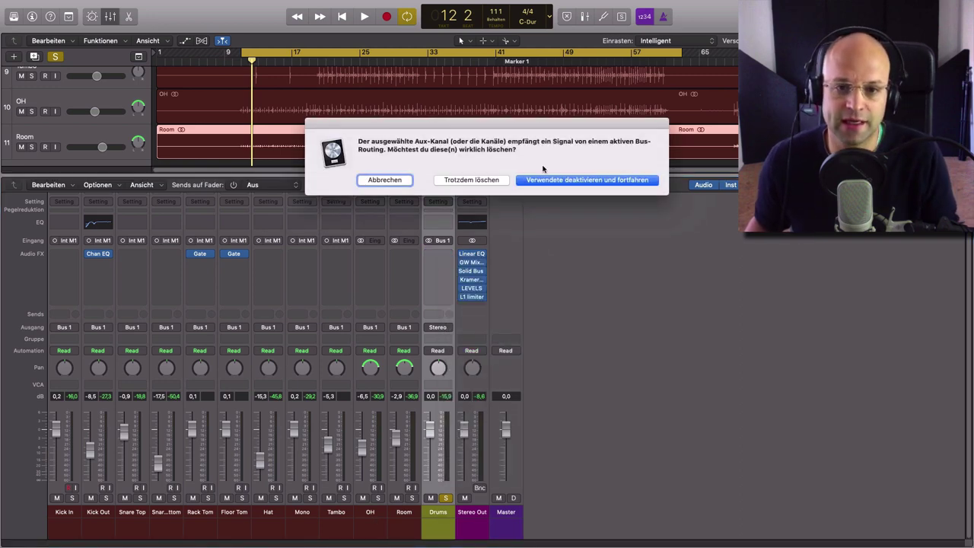
left_click(469, 181)
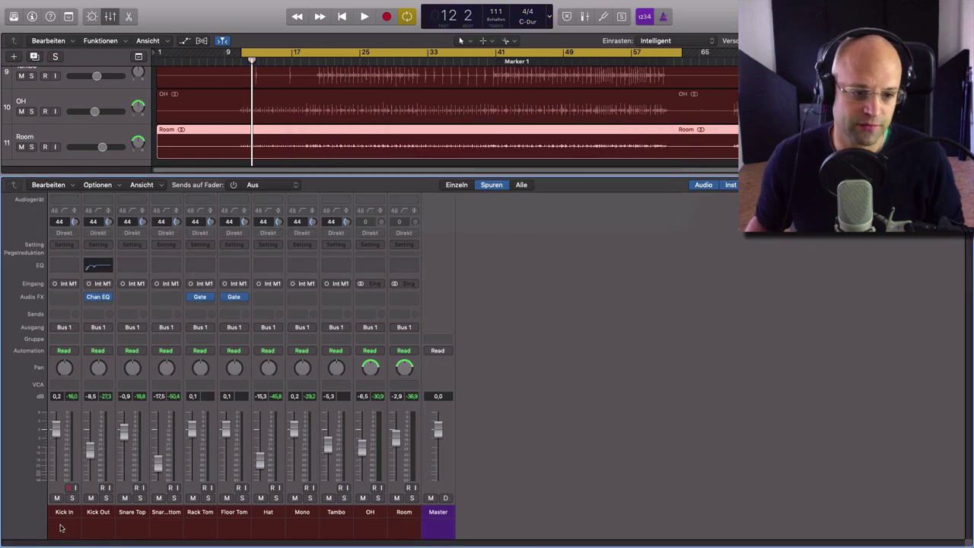
left_click_drag(347, 530, 403, 530)
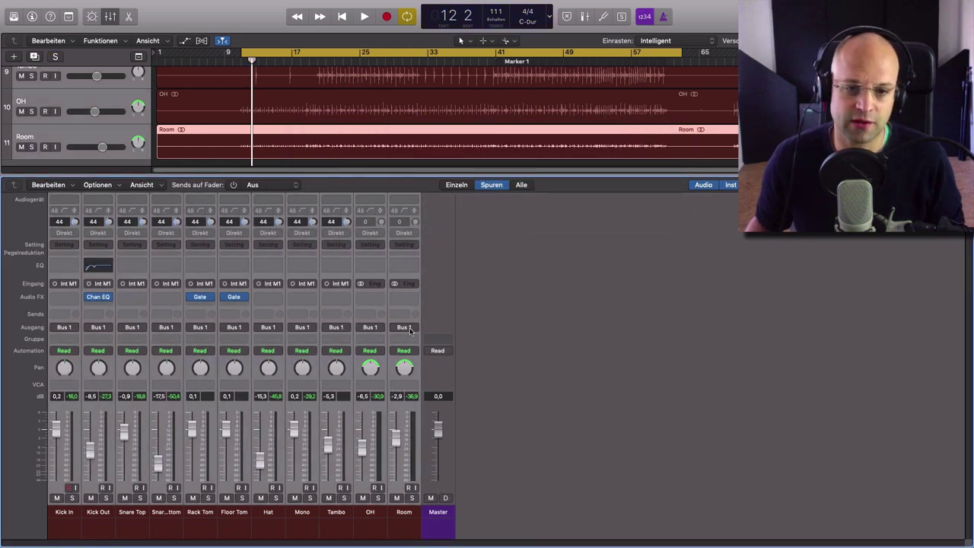
left_click(405, 327)
mouse_move(414, 364)
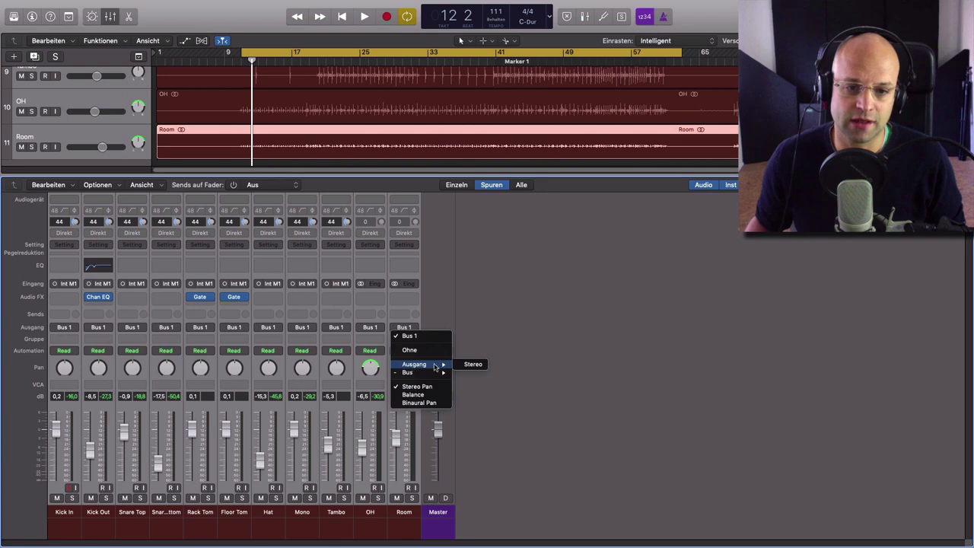
left_click(470, 363)
left_click(574, 467)
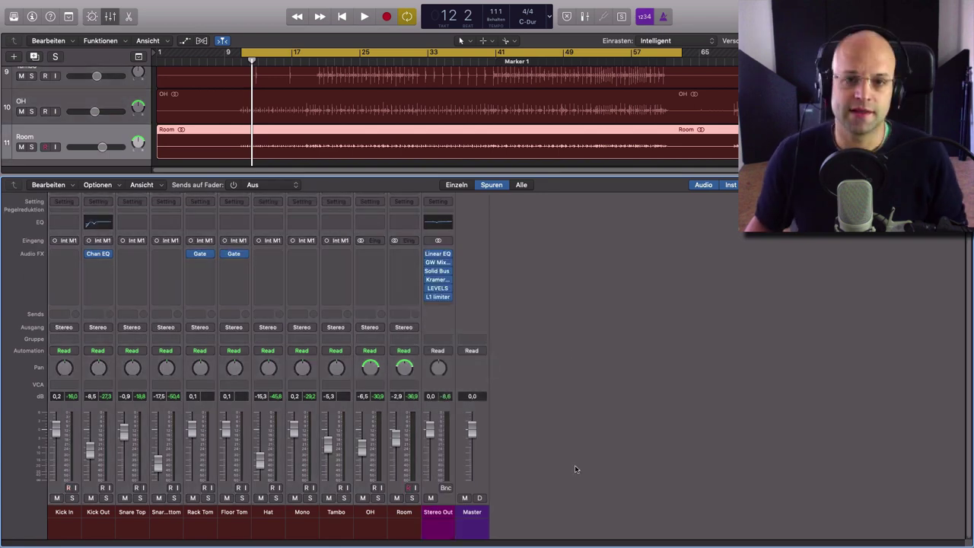
Combine all drum channels from Kick In through Room into a track stack of type Summenstapel.
left_click_drag(51, 516, 401, 529)
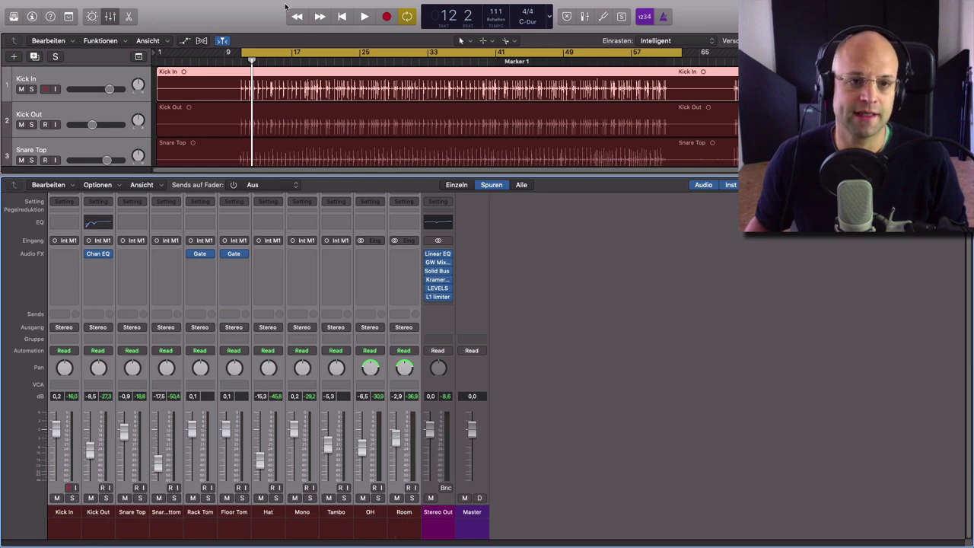
mouse_move(243, 4)
left_click(161, 6)
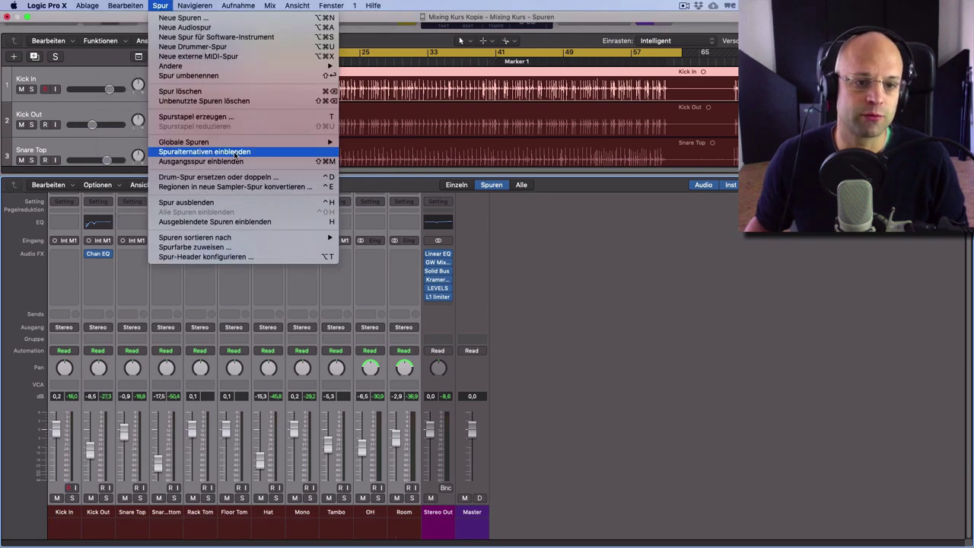
left_click(232, 119)
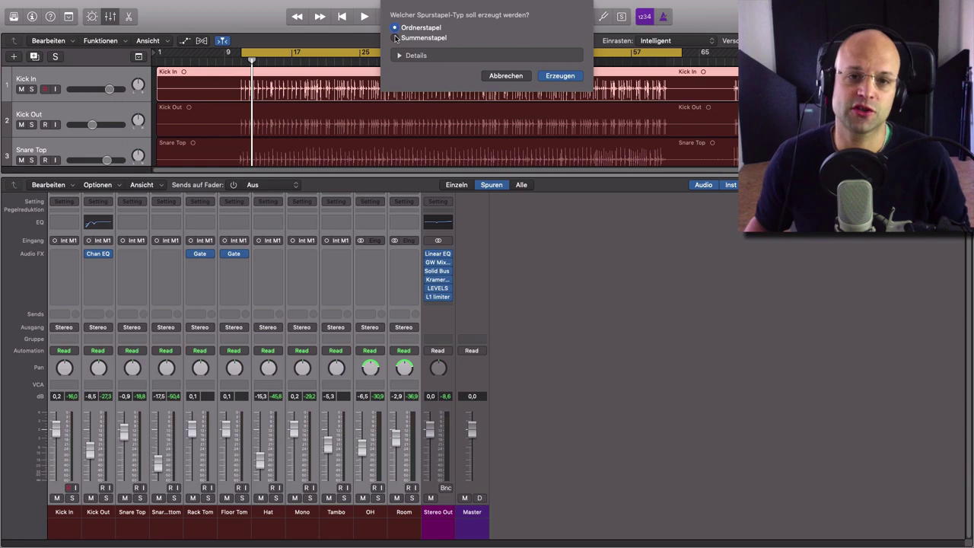
left_click(394, 38)
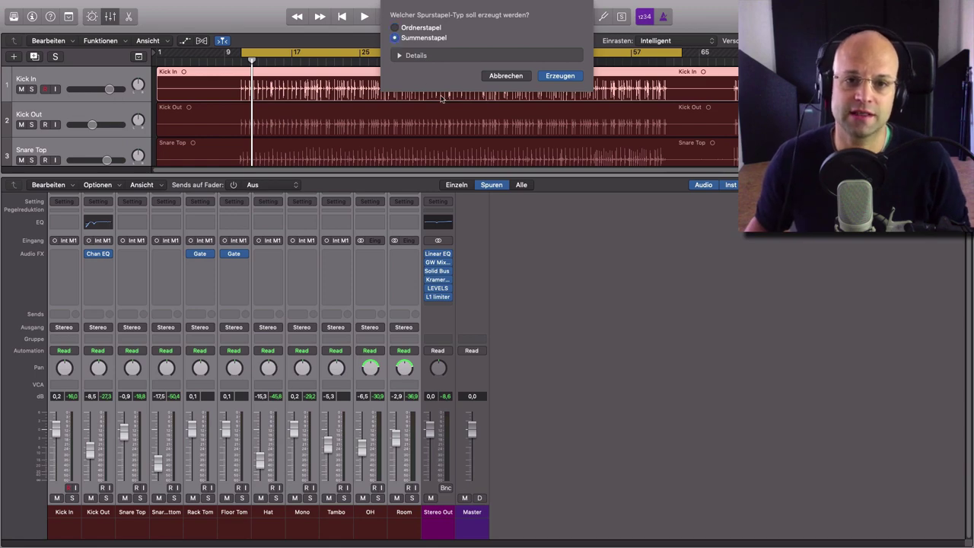
left_click(560, 76)
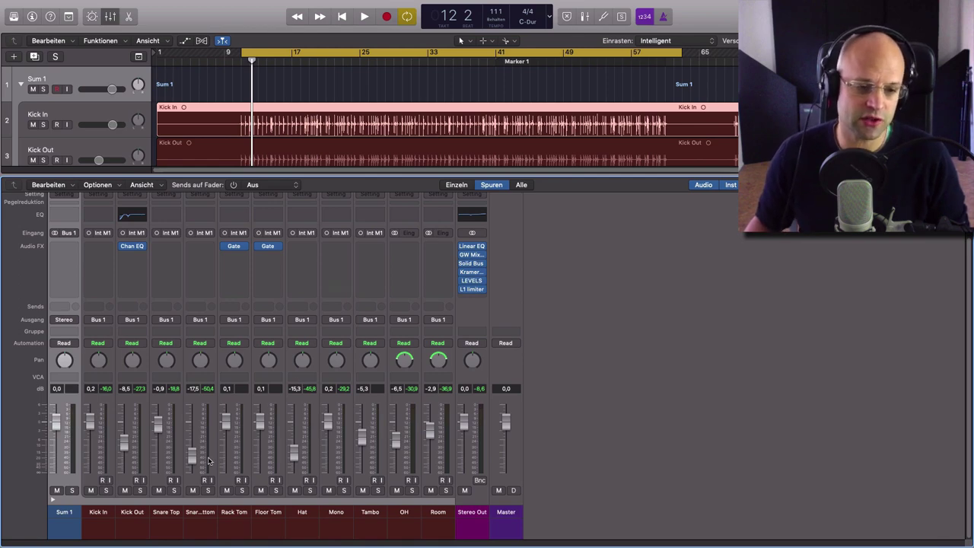
Rename the summing stack's main channel to Drums.
left_click_drag(99, 515, 427, 520)
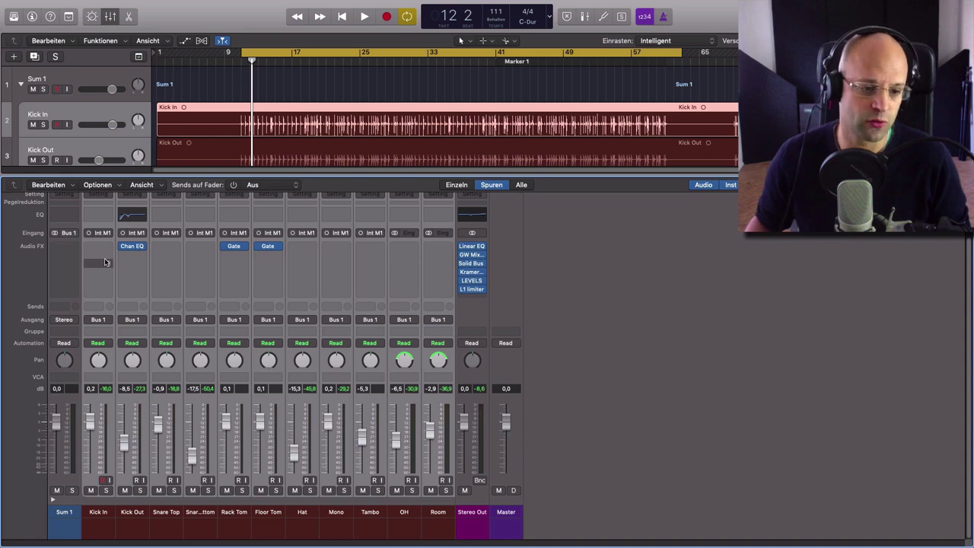
double_click(63, 511)
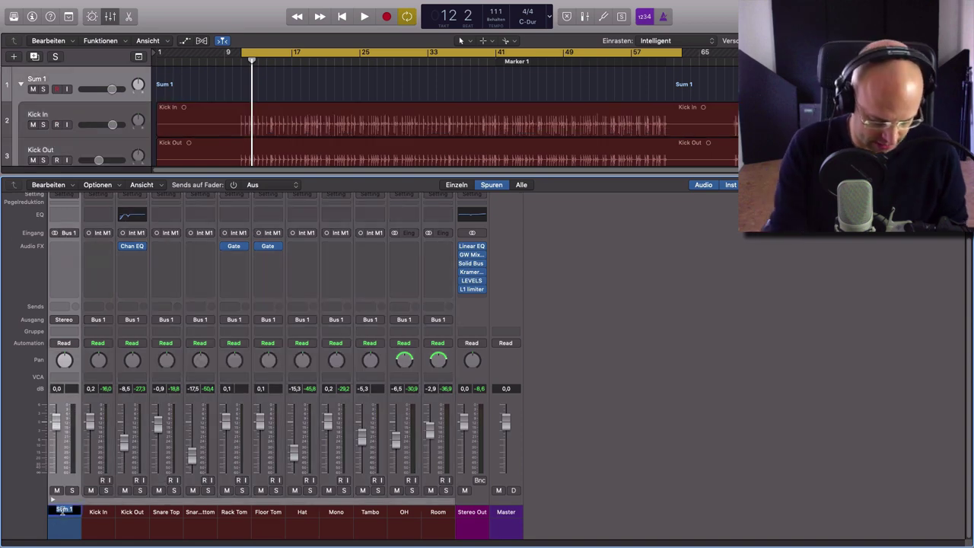
type("Drums")
key("Return")
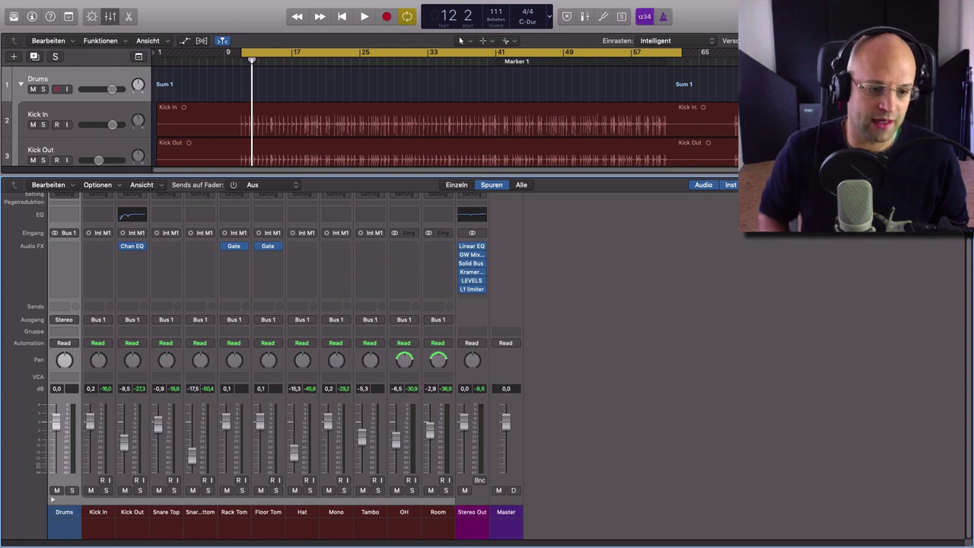
Solo the Drums stack for a short playback, unsolo it, and try its pan control, returning it to centre.
left_click(72, 491)
key("space")
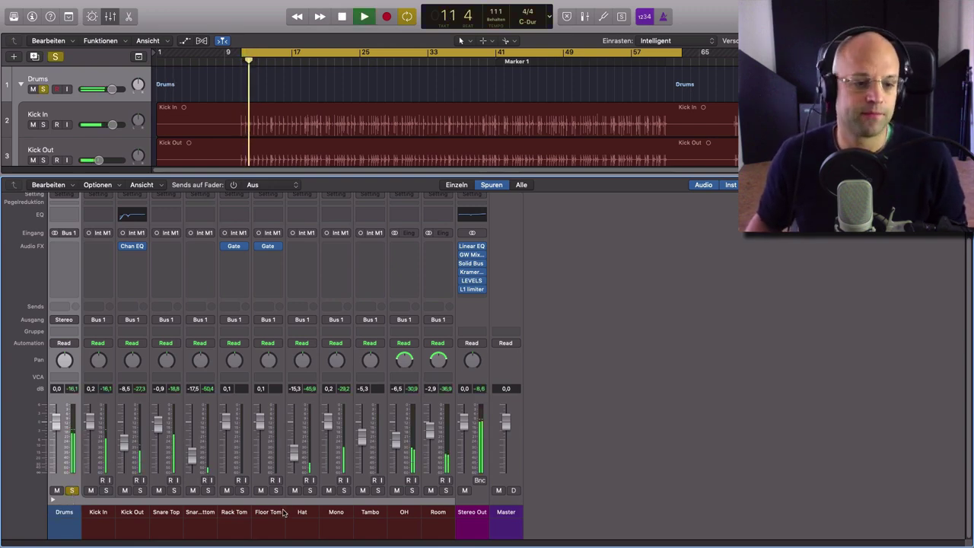
key("space")
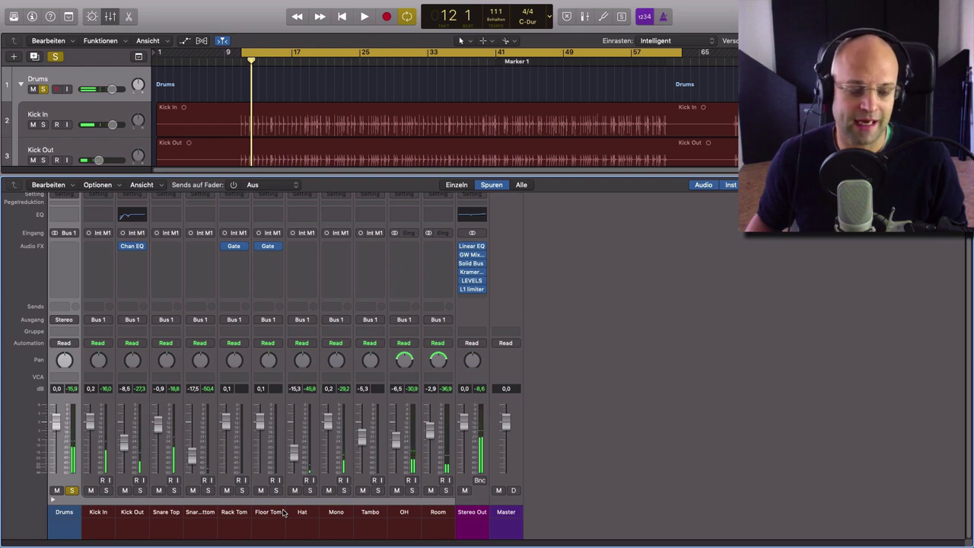
left_click(73, 491)
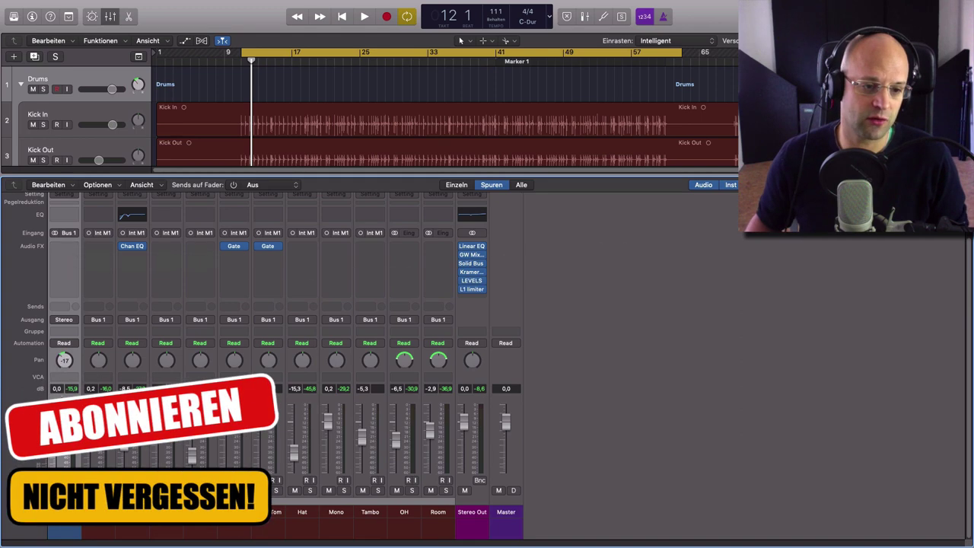
left_click_drag(64, 360, 64, 339)
left_click(66, 365, "alt")
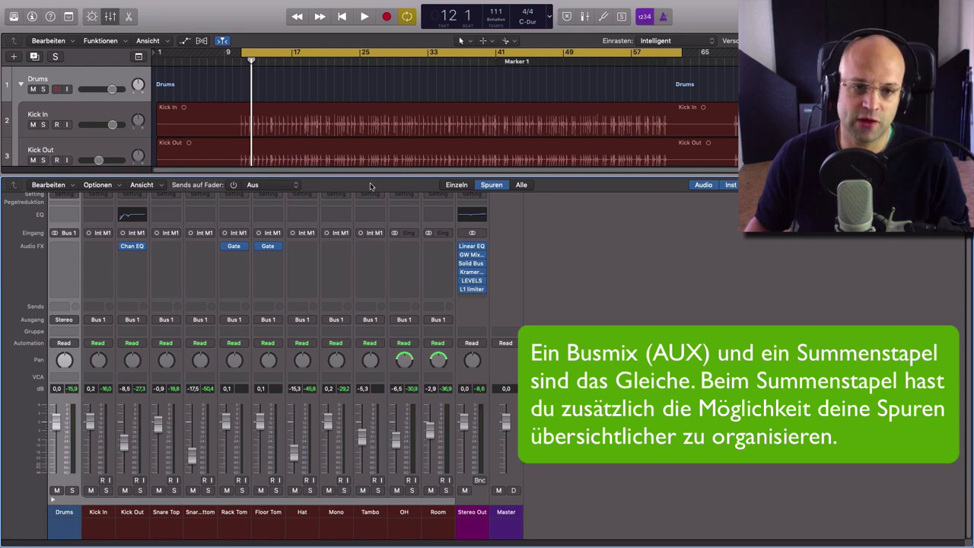
Enlarge the track area above the mixer and collapse the Drums stack to hide its individual tracks.
left_click_drag(370, 174, 369, 251)
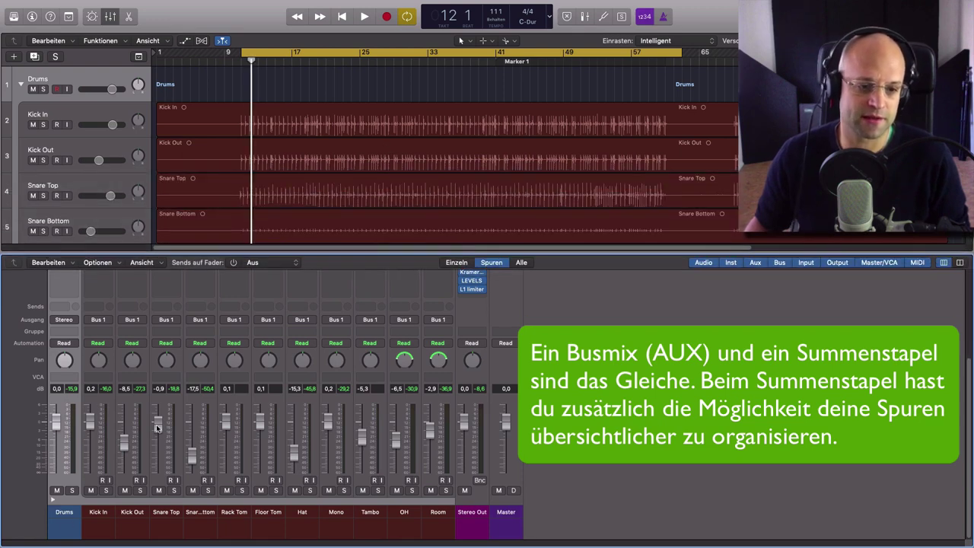
left_click(53, 501)
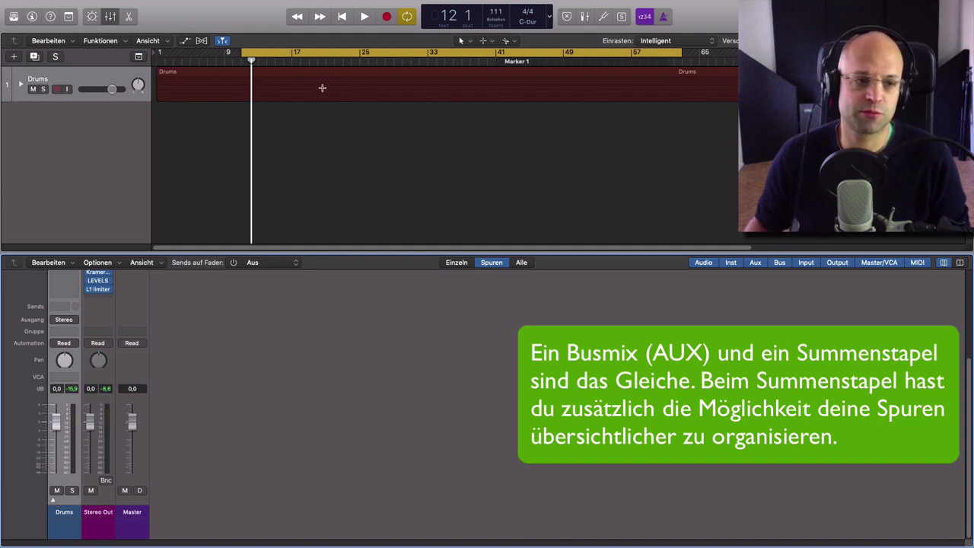
Route the outputs of all drum channels from Kick In through Room back to the stereo output and delete the Drums channel.
left_click(54, 500)
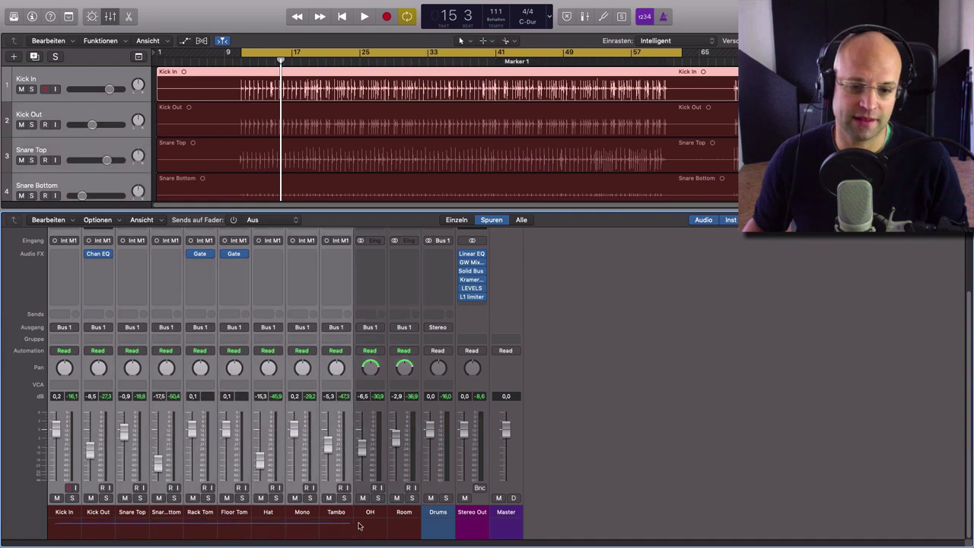
left_click(414, 330)
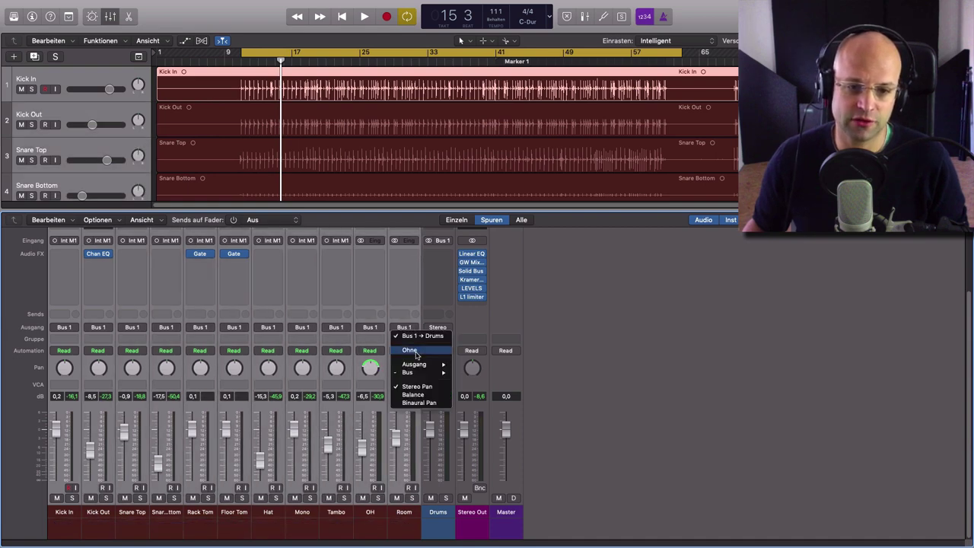
mouse_move(423, 364)
left_click(472, 364)
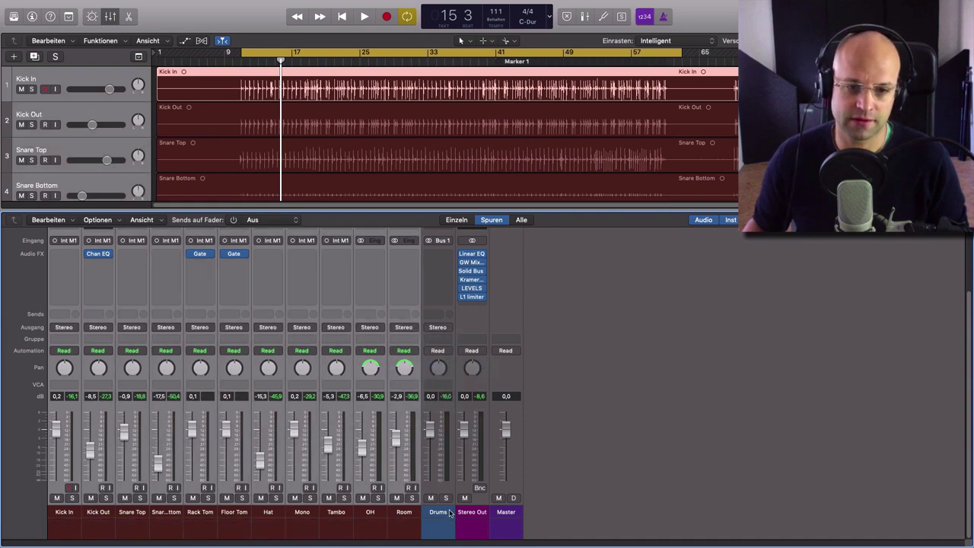
left_click(443, 519)
key("Delete")
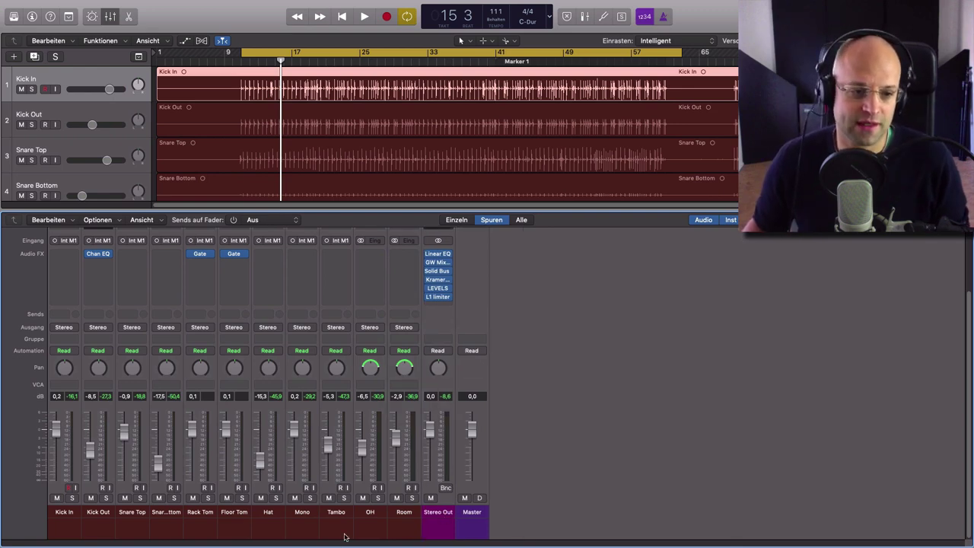
Check the VCA entry in the channel strip components and create a new VCA for all drum channels from Kick In through Room.
right_click(68, 527)
mouse_move(121, 513)
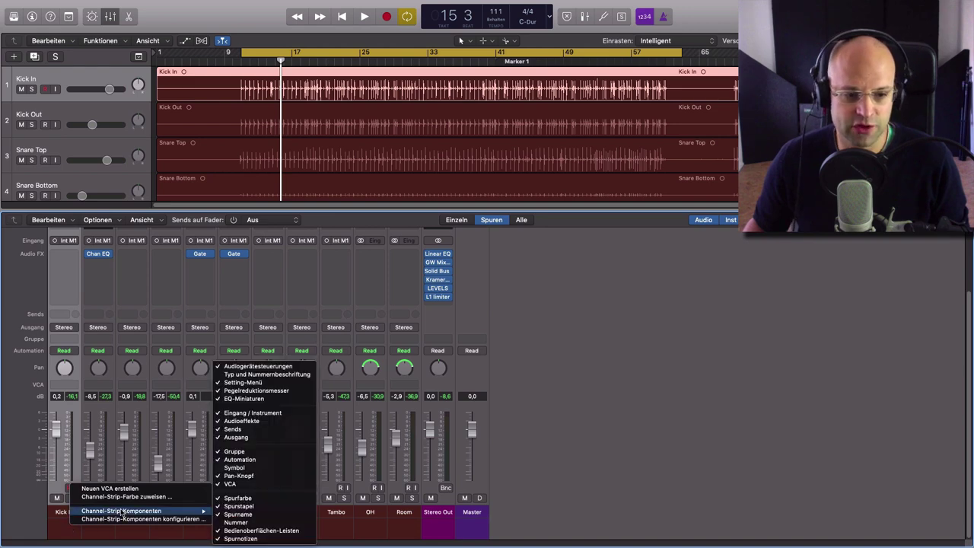
left_click(225, 486)
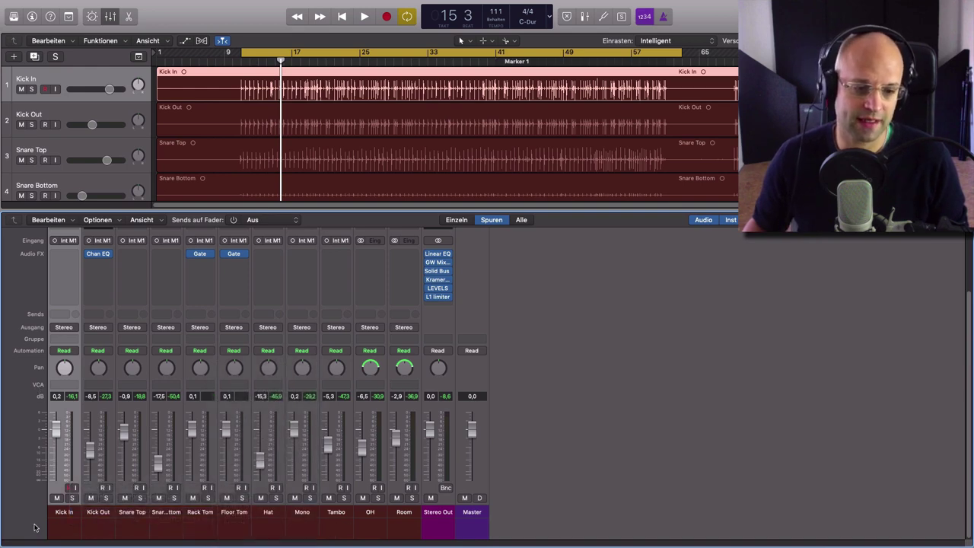
left_click(66, 385)
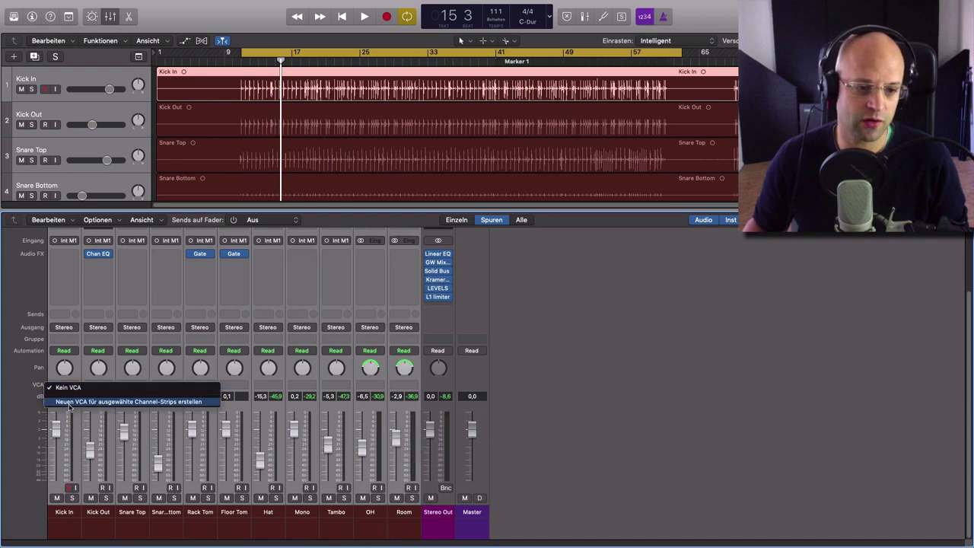
left_click(69, 402)
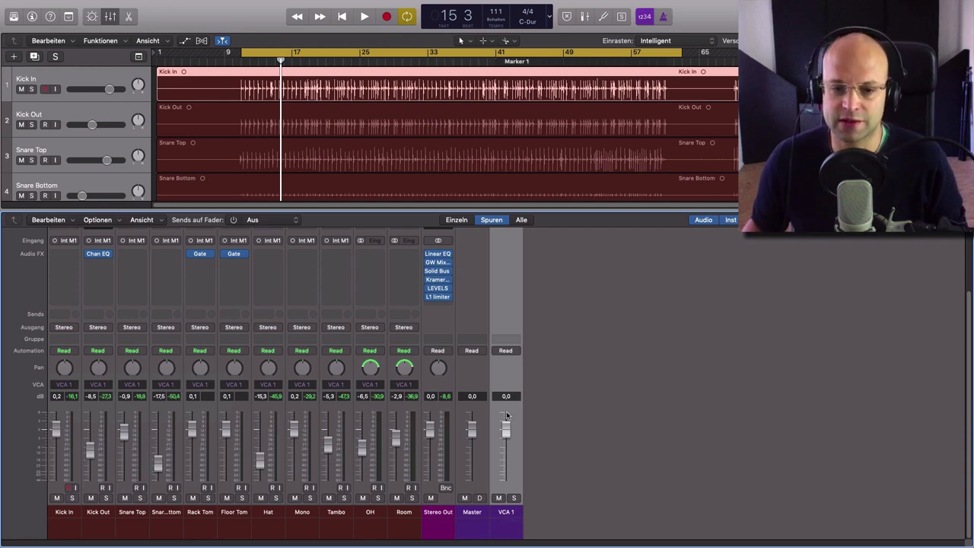
Lower the VCA 1 fader to about -25.5 dB during playback, reset it to 0 dB and stop playback.
left_click_drag(506, 428, 507, 431)
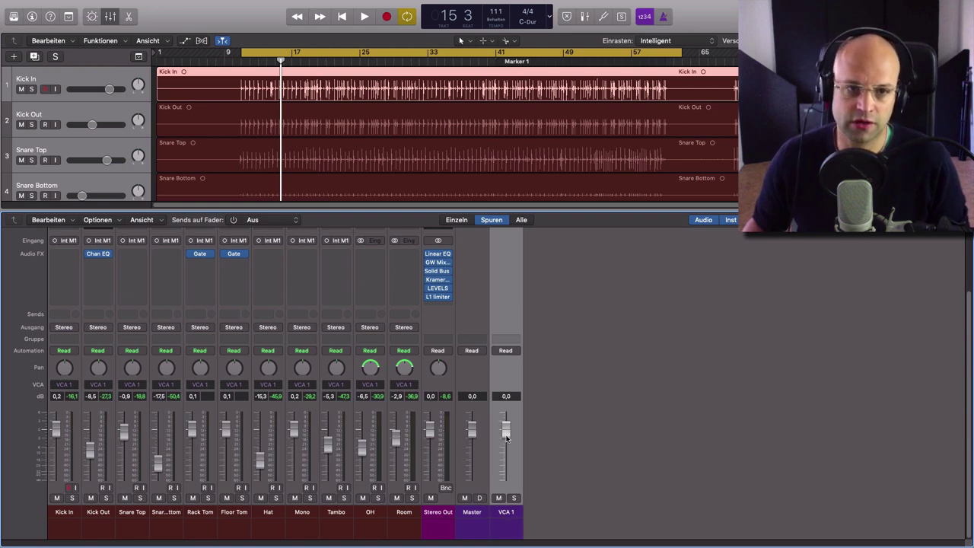
key("space")
left_click_drag(507, 435, 506, 456)
left_click_drag(505, 463, 505, 470)
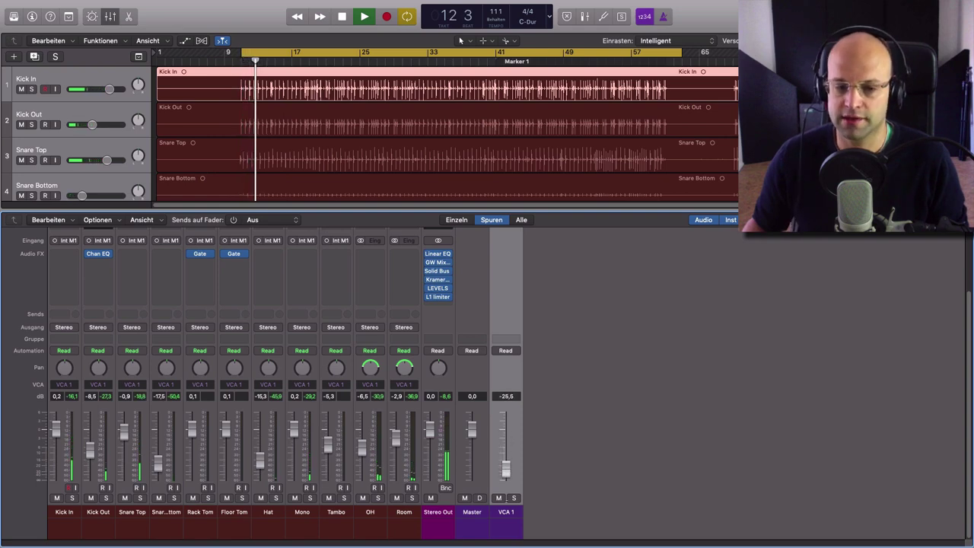
left_click(506, 471, "alt")
key("space")
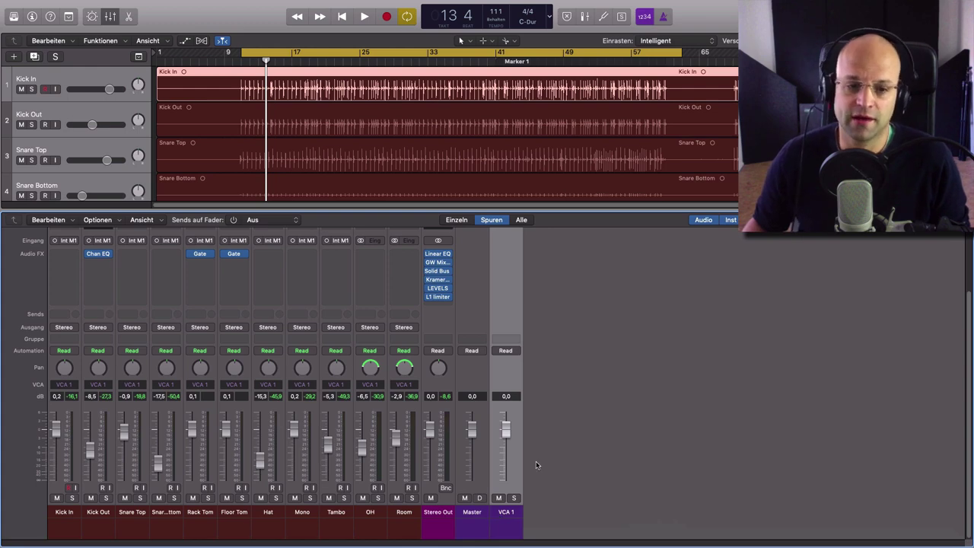
With playback stopped, compare the drum channels with VCA 1, lowering the VCA 1 fader to about -14.4 dB and resetting it to 0 dB.
left_click_drag(60, 523, 397, 528)
left_click(509, 521)
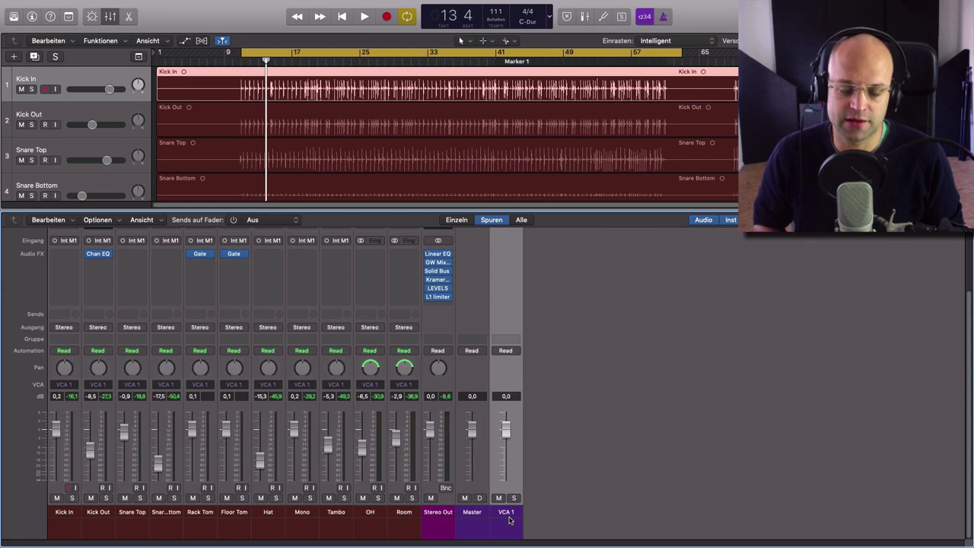
mouse_move(506, 429)
left_mouse_down()
mouse_move(506, 464)
mouse_move(506, 434)
left_mouse_up()
left_click(507, 445, "alt")
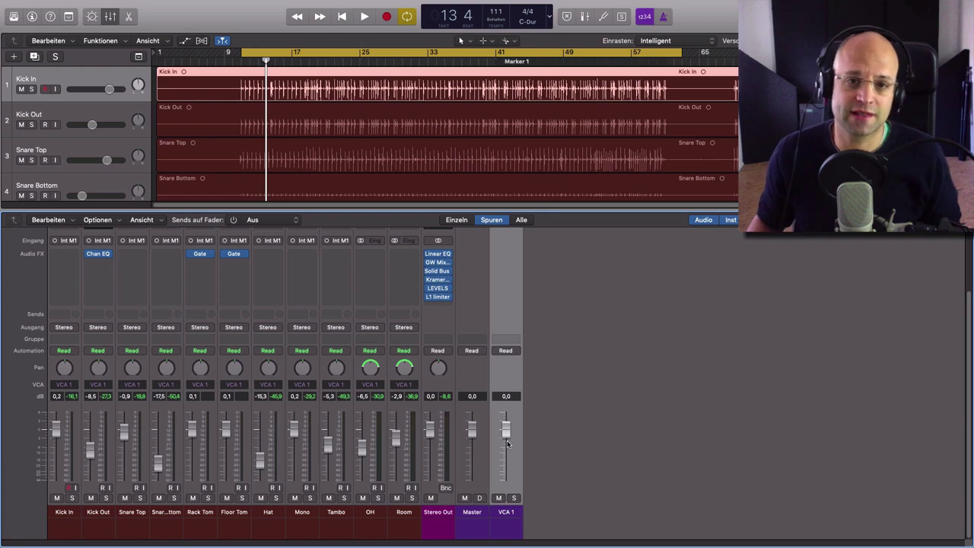
left_click(65, 525)
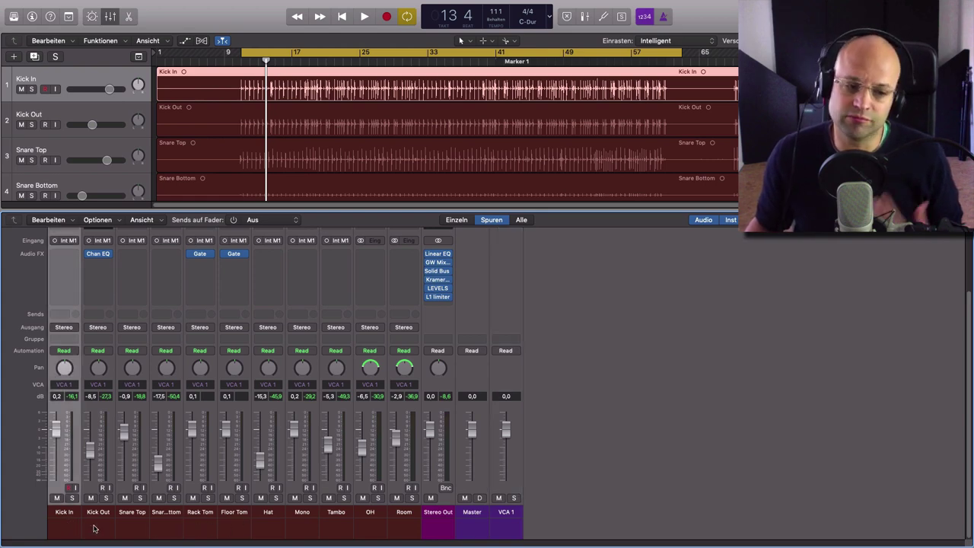
left_click(508, 517)
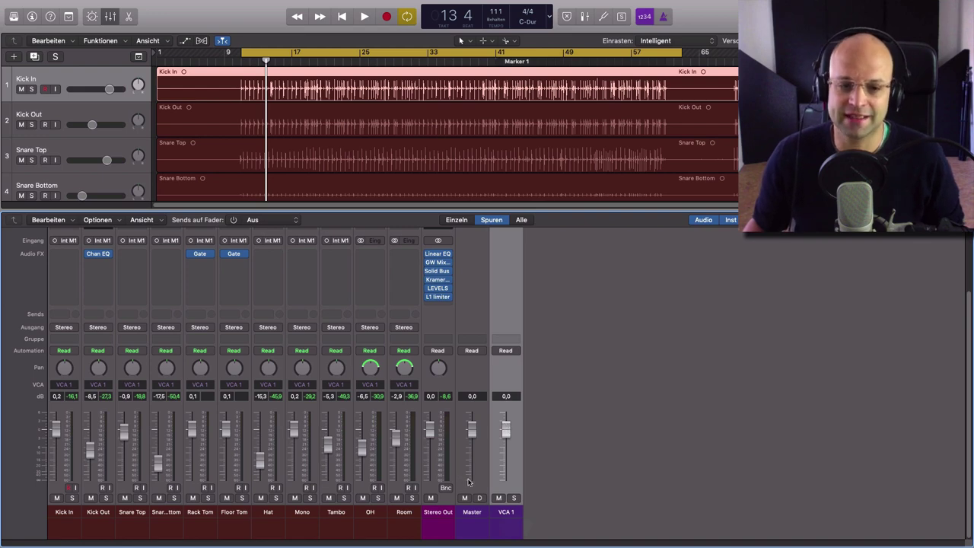
left_click_drag(508, 431, 503, 484)
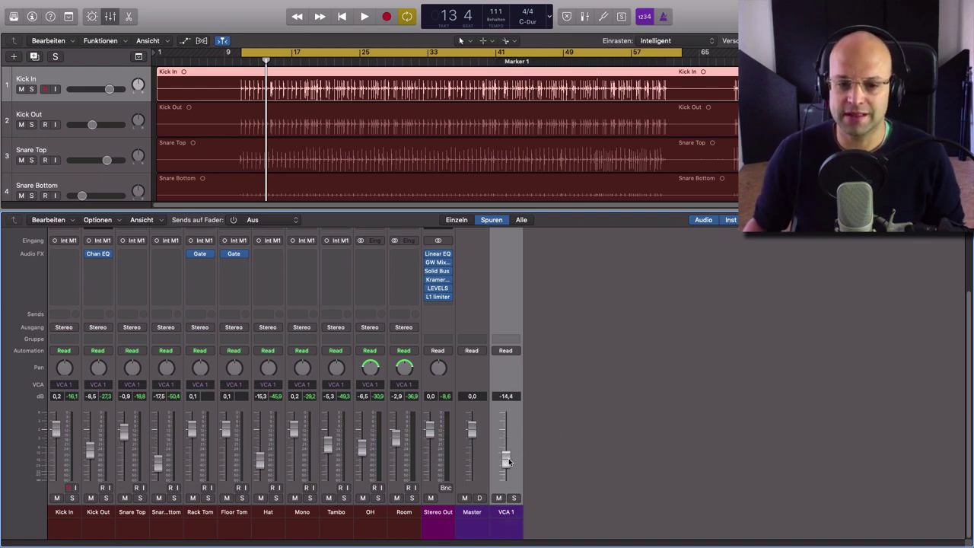
left_click(508, 457, "alt")
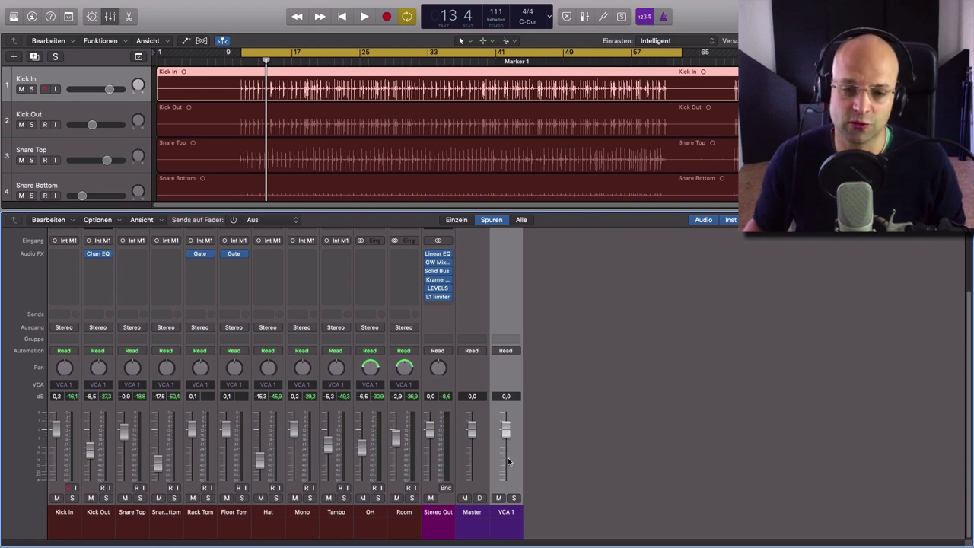
Lower the faders of all drum channels together by about 1.5 dB, reset them all to 0 dB and undo that reset.
left_click(65, 533)
left_click_drag(125, 530, 408, 529)
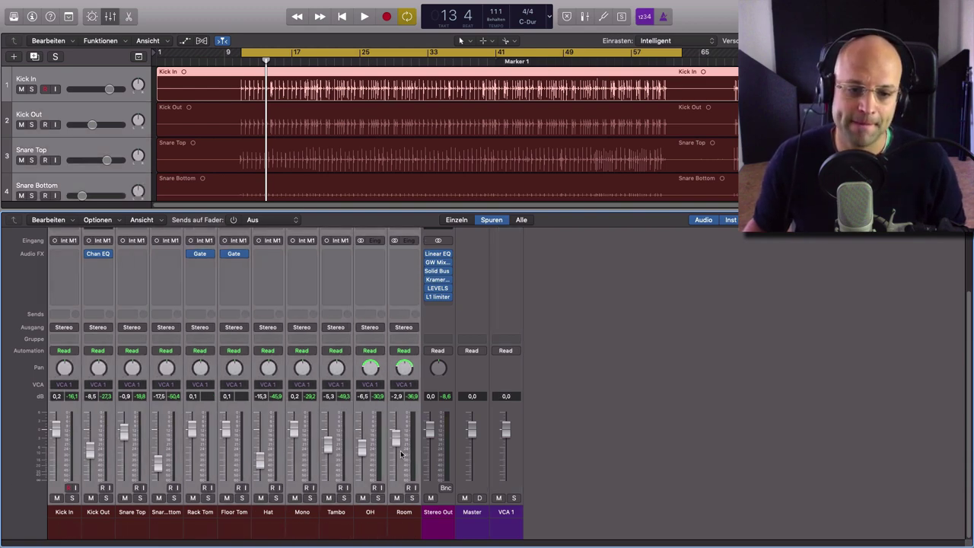
left_click_drag(397, 440, 398, 449)
left_click(397, 449, "alt")
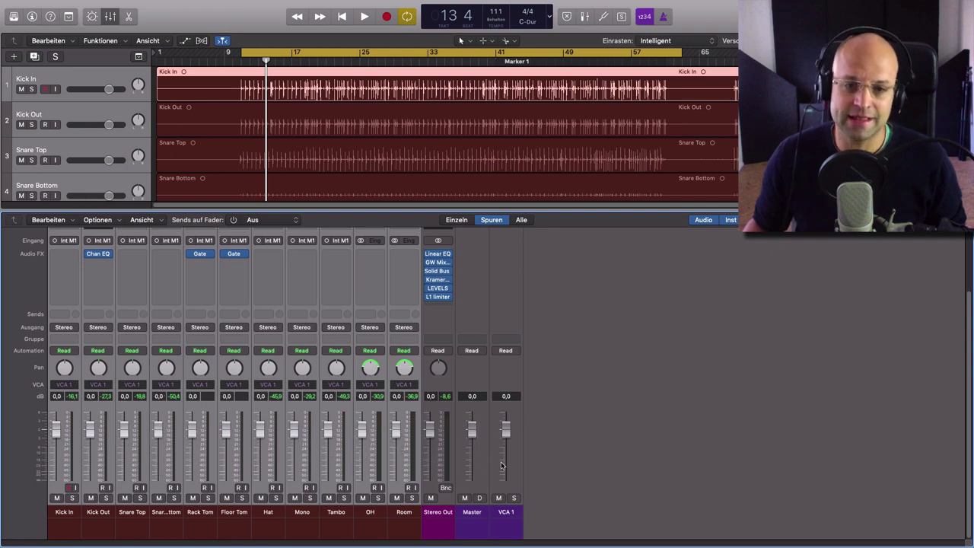
key("super+z")
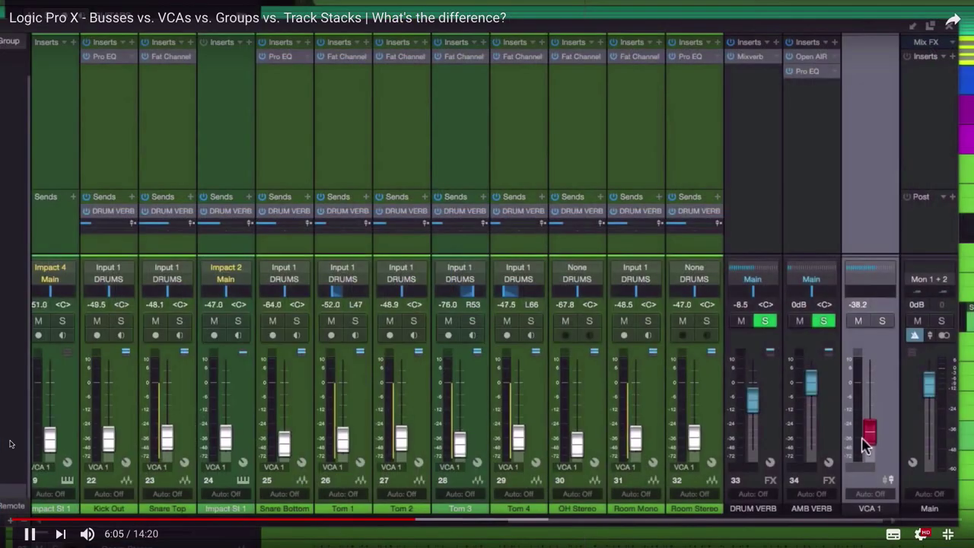
left_click_drag(869, 352, 869, 371)
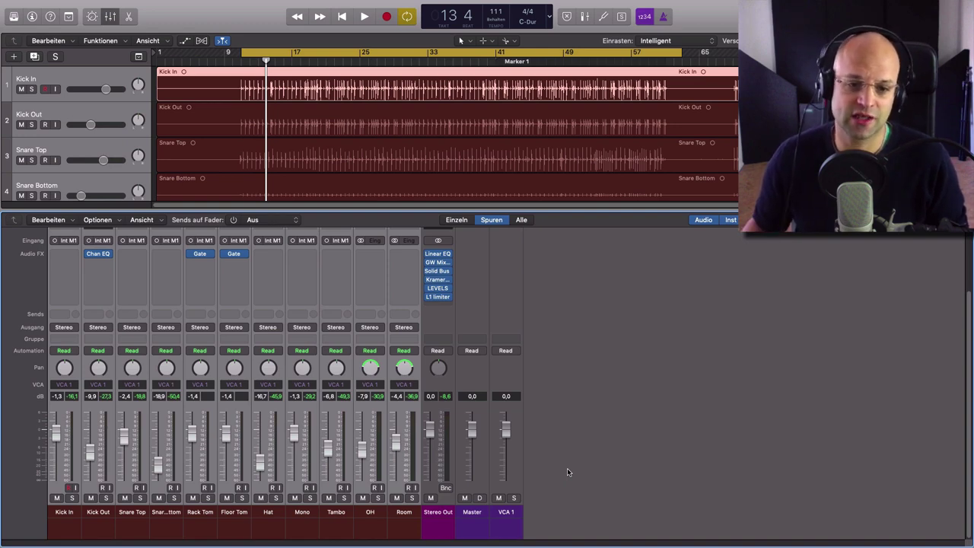
Lower the VCA 1 fader to about -4.7 dB and return it to 0 dB.
mouse_move(507, 431)
left_mouse_down()
mouse_move(506, 460)
mouse_move(503, 450)
left_mouse_up()
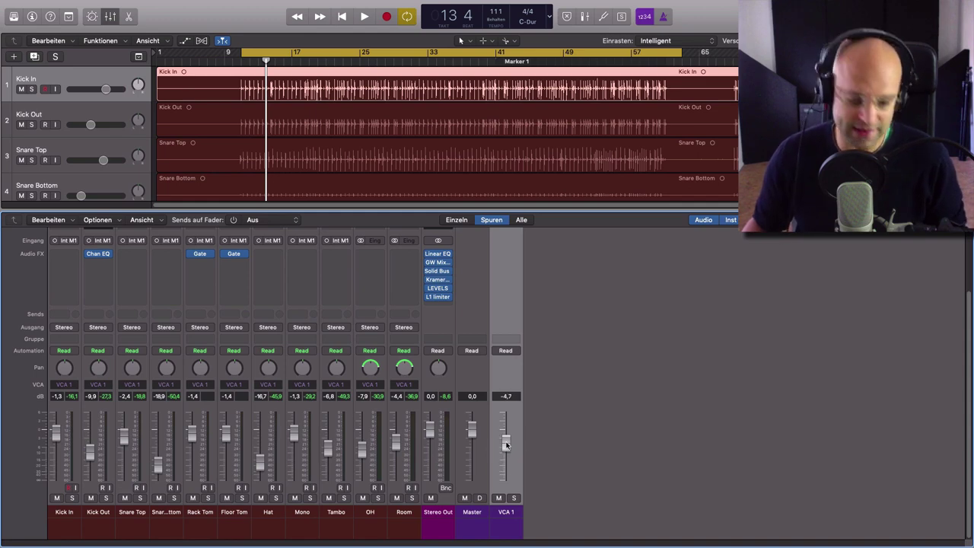
left_click(507, 447, "alt")
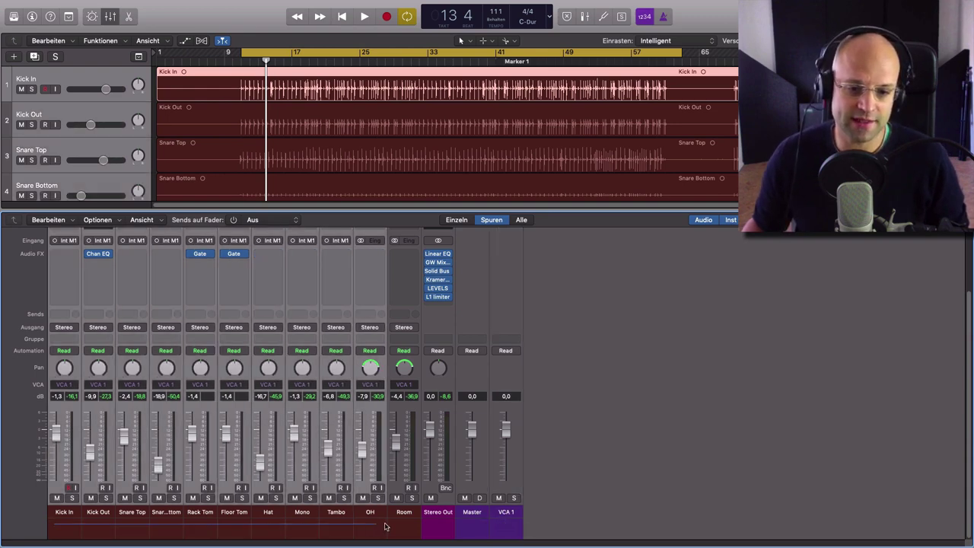
Set the VCA assignment of all drum channels to Kein VCA and delete the VCA 1 channel.
left_click(405, 386)
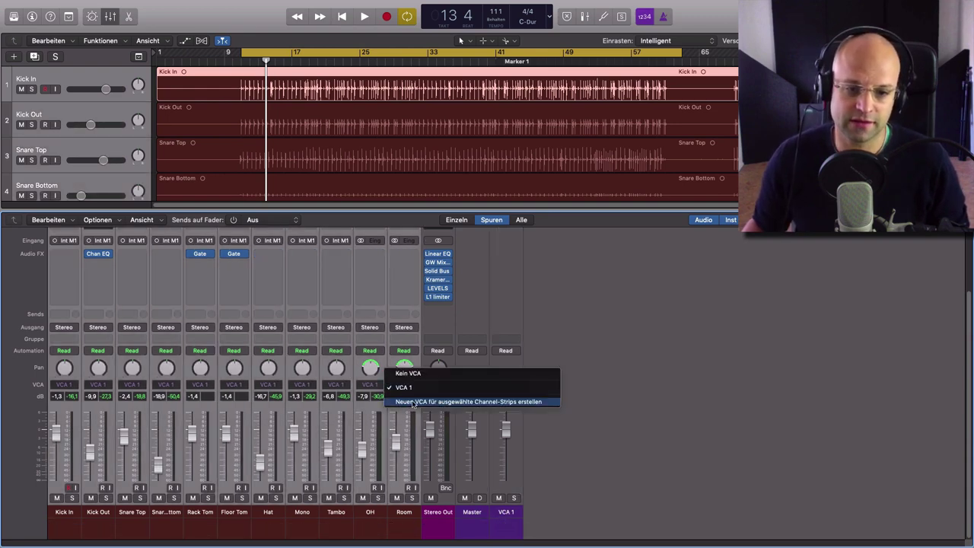
left_click(409, 374)
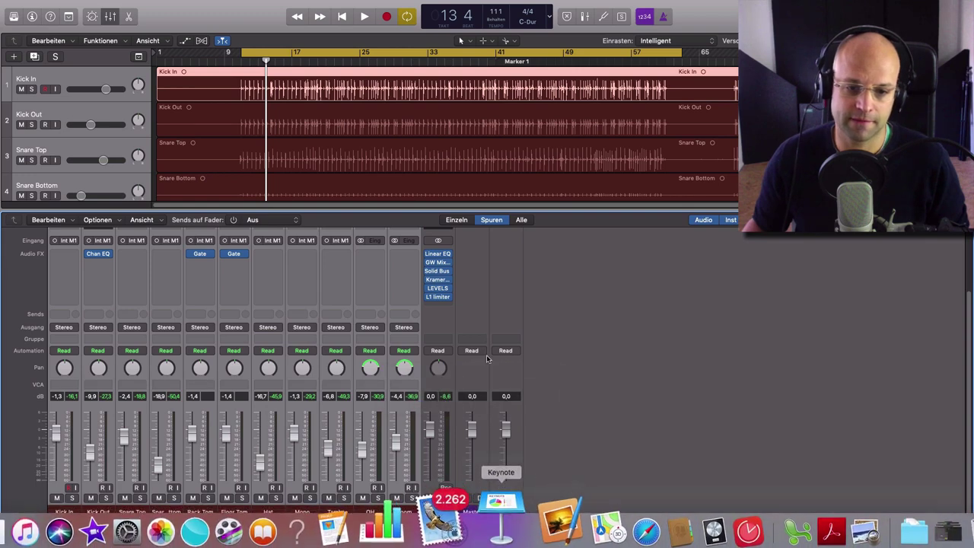
left_click(505, 522)
key("super+BackSpace")
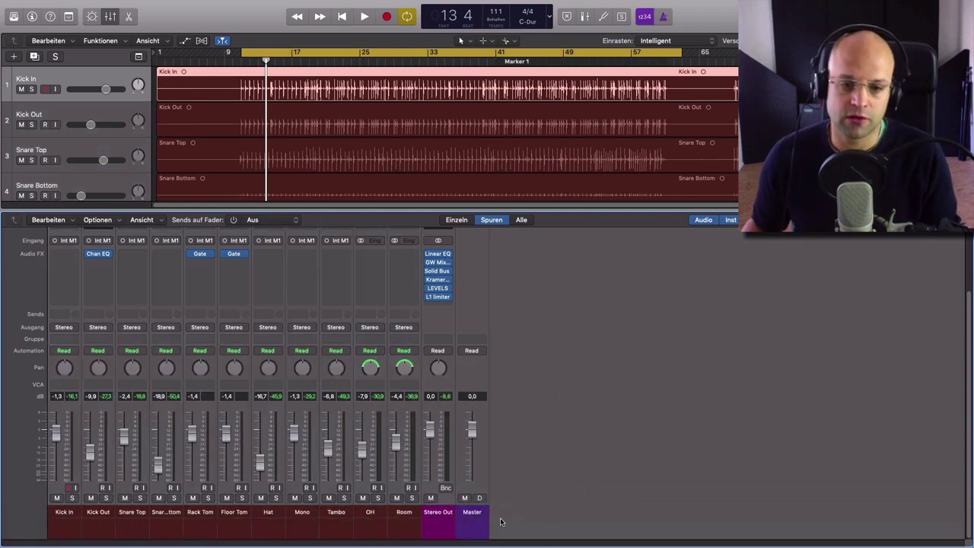
Combine all drum channels from Kick In through Room into a track stack of type Ordnerstapel and expand it.
left_click_drag(64, 522, 411, 531)
key("super+shift+d")
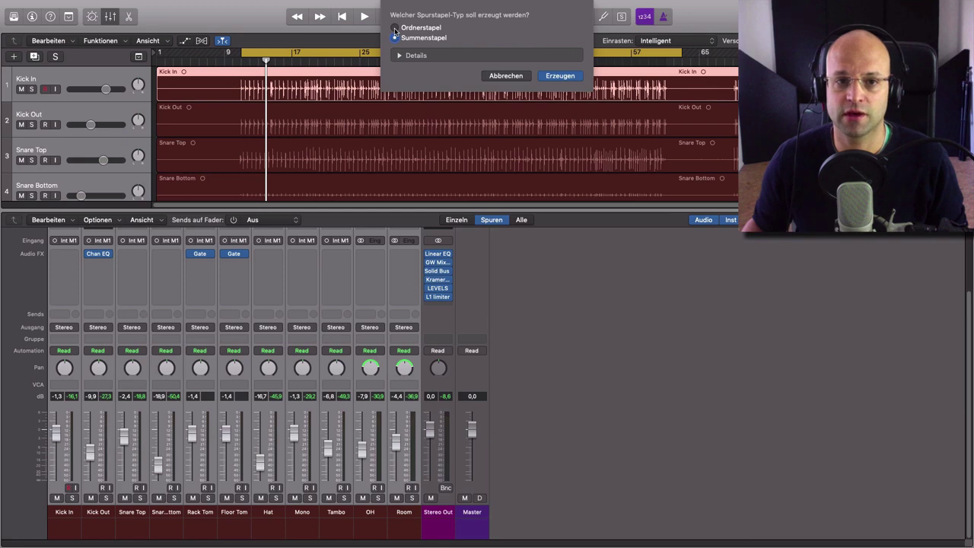
left_click(565, 77)
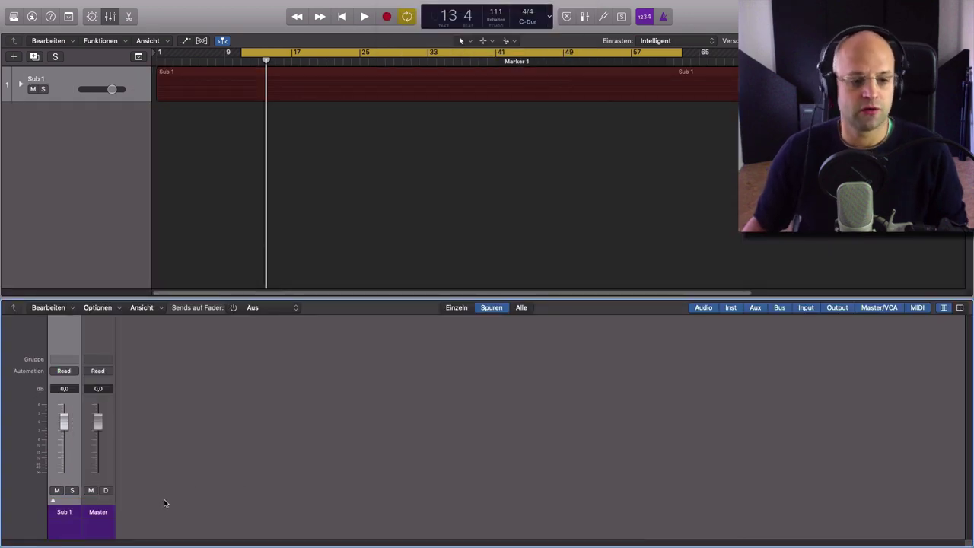
left_click(53, 502)
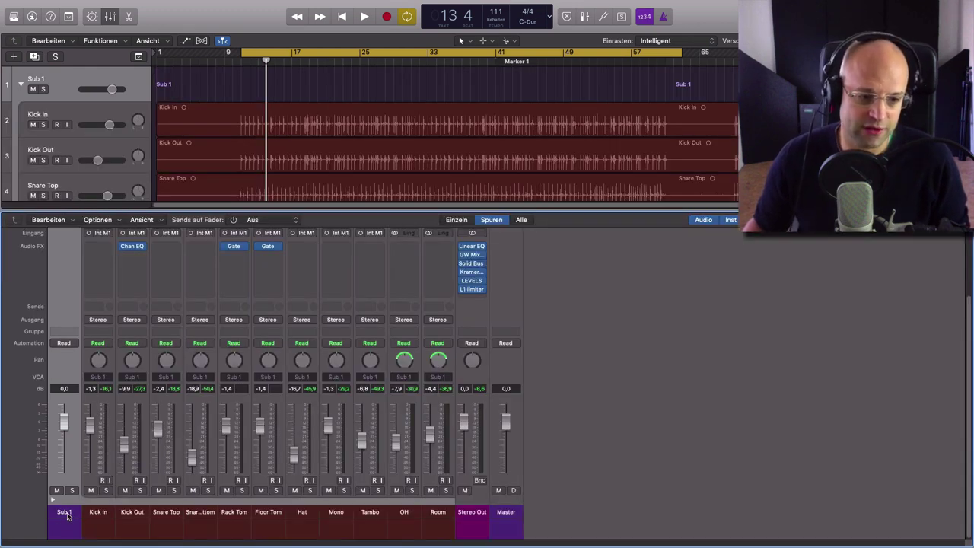
Rename the folder stack's main channel to Drums.
double_click(65, 513)
type("Dru")
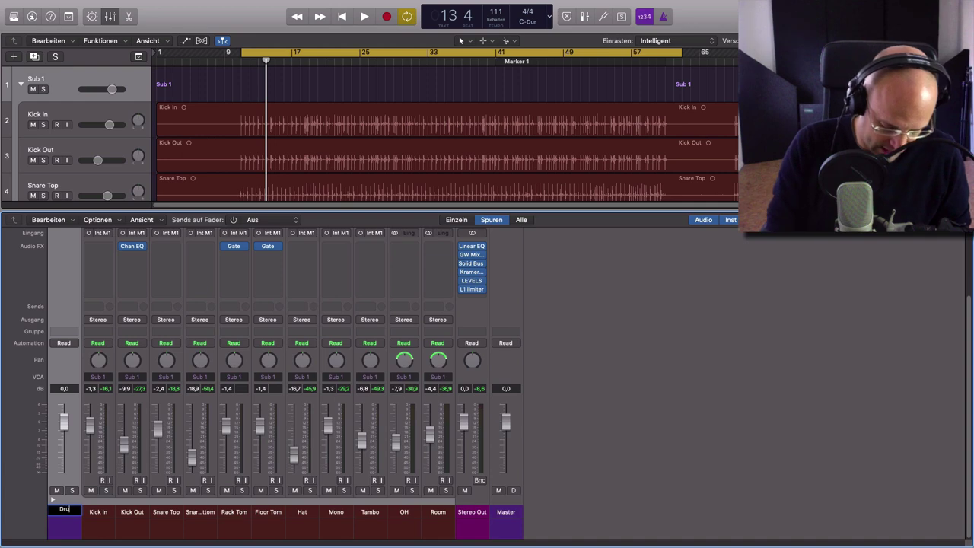
type("ms")
key("Return")
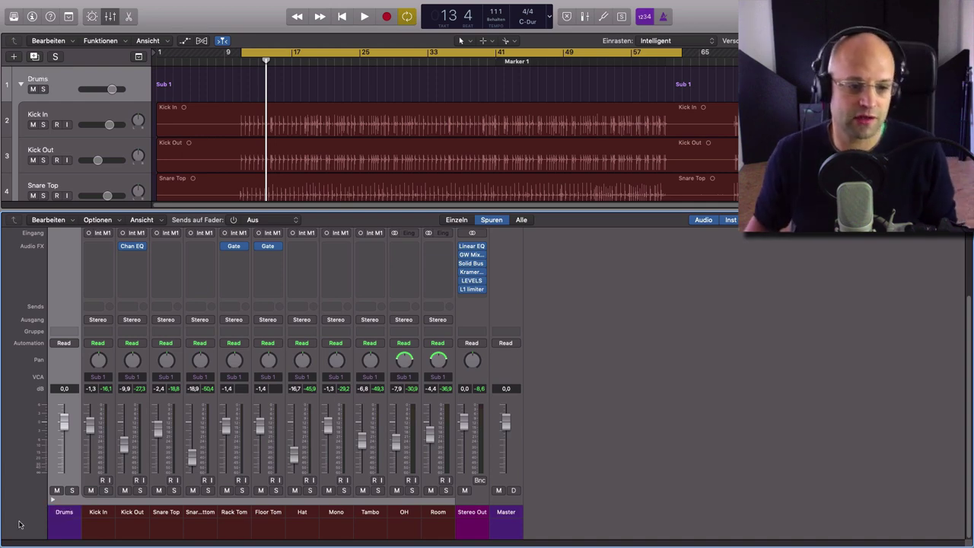
Test the Drums folder stack's fader down to about -10.6 dB during playback, reset it to 0 dB and collapse the stack.
key("space")
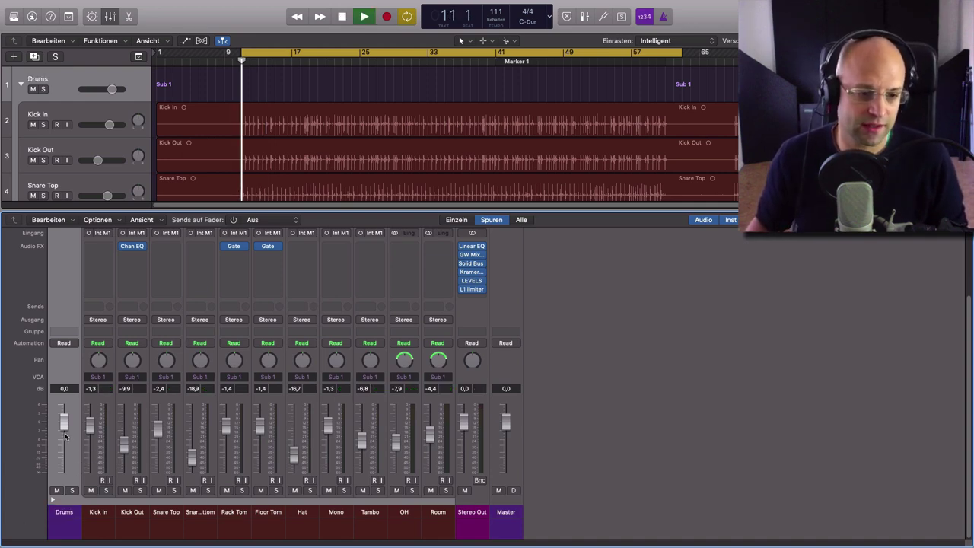
left_click_drag(65, 435, 66, 460)
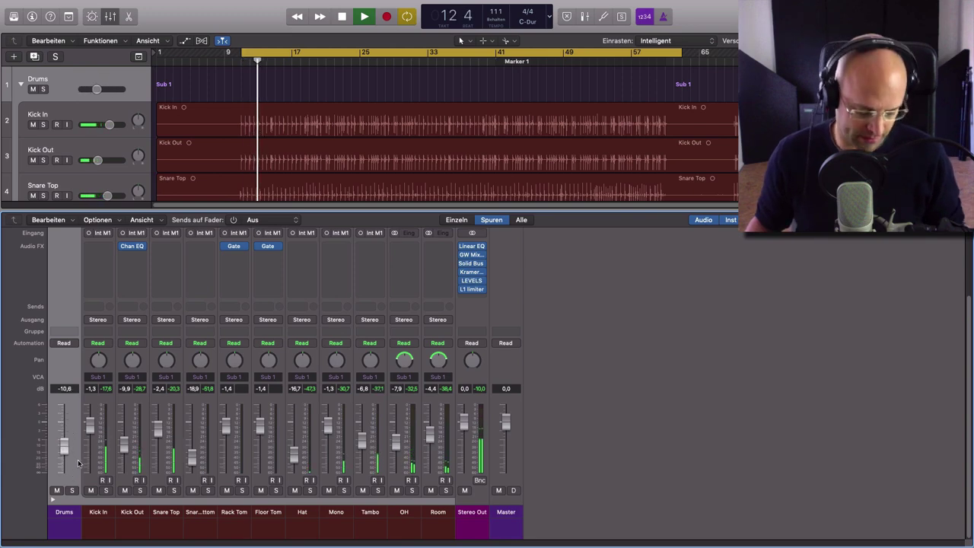
key("space")
left_click(67, 452, "alt")
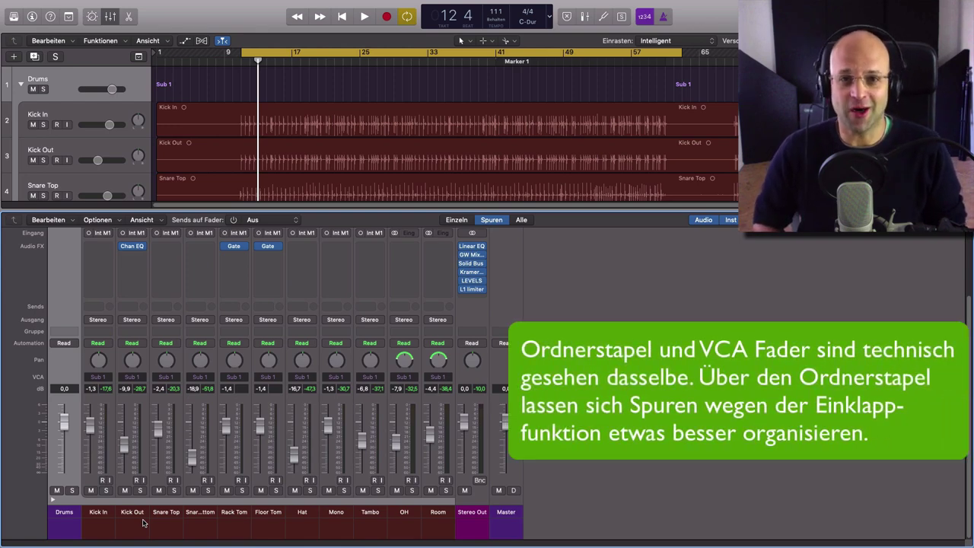
left_click(54, 500)
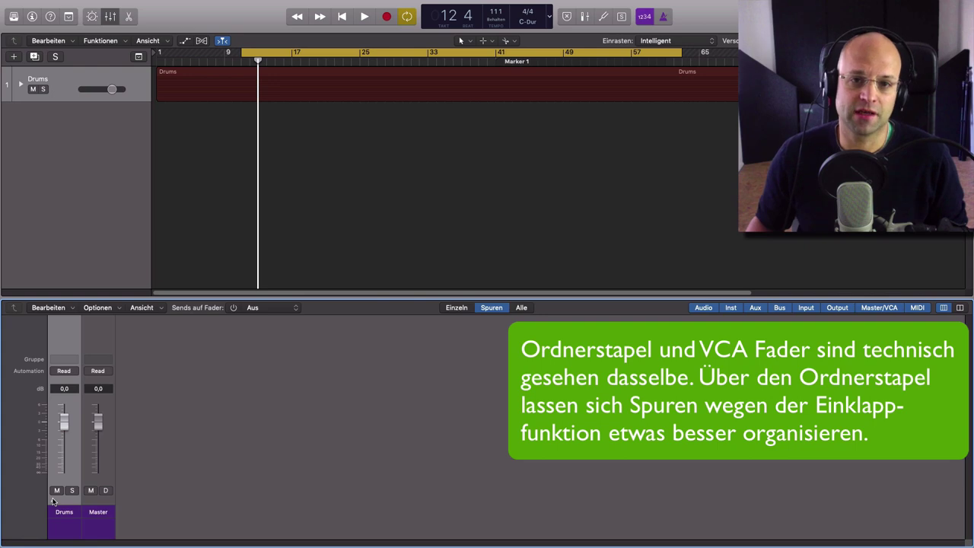
Expand the Drums folder stack in the mixer and set its main fader to about -1.1 dB.
left_click(53, 500)
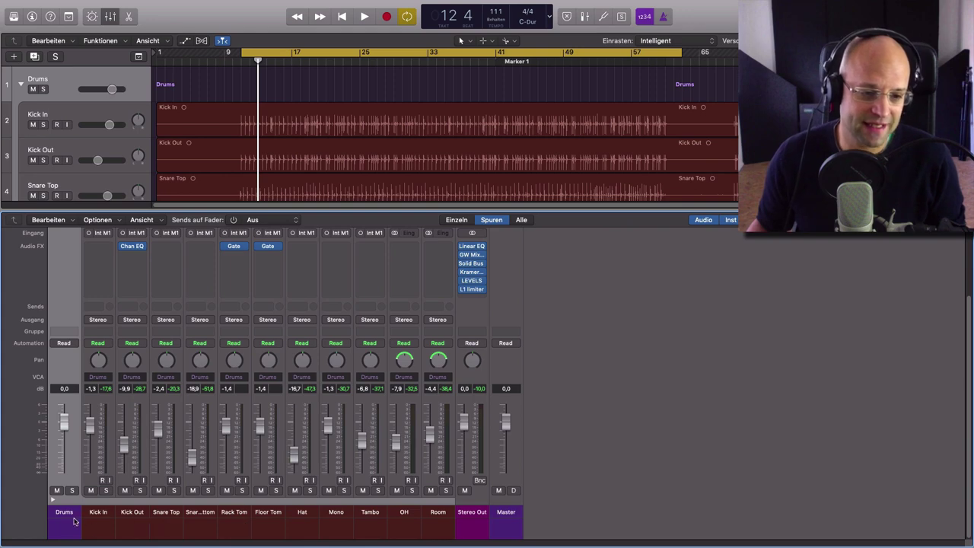
left_click_drag(63, 426, 63, 430)
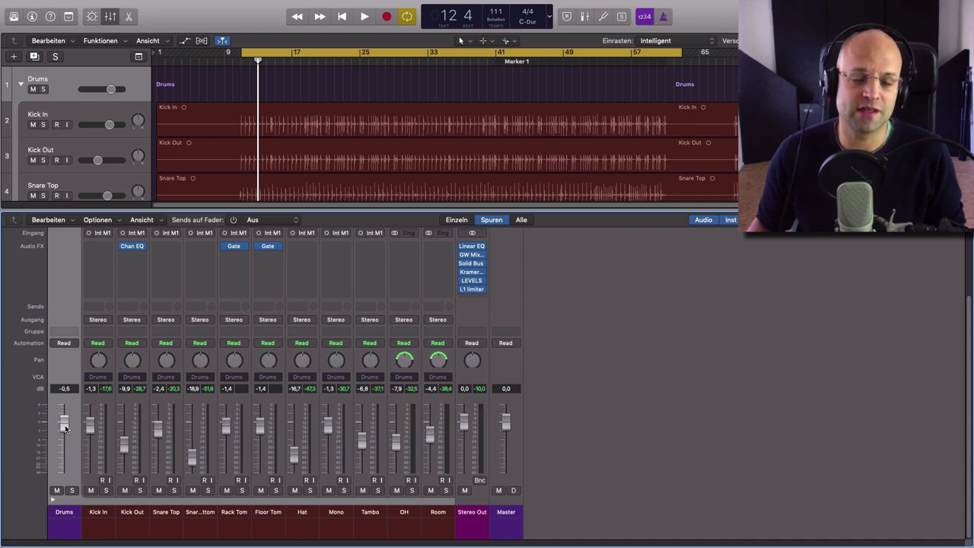
left_click_drag(65, 427, 66, 418)
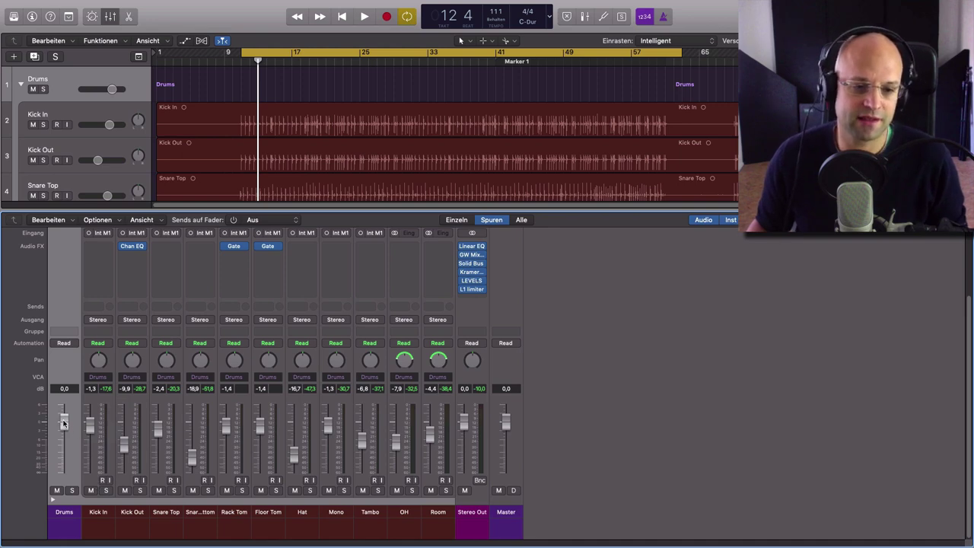
left_click_drag(63, 424, 64, 430)
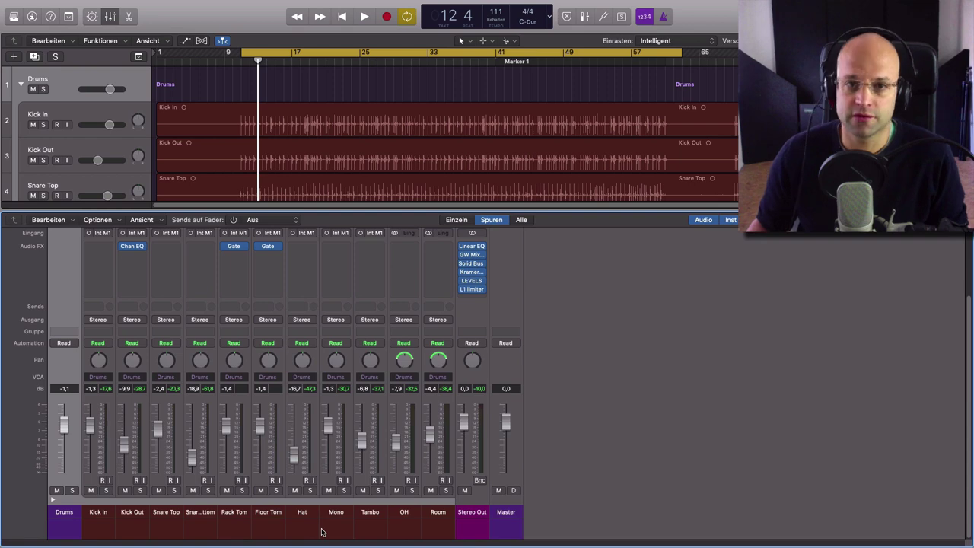
Dissolve the Drums folder stack back into its individual drum tracks.
left_click(134, 524)
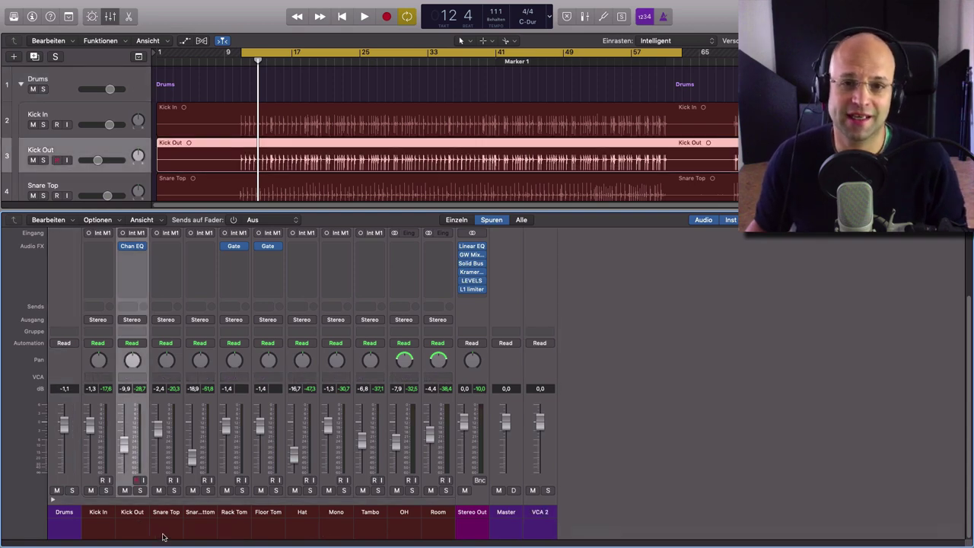
left_click(72, 518)
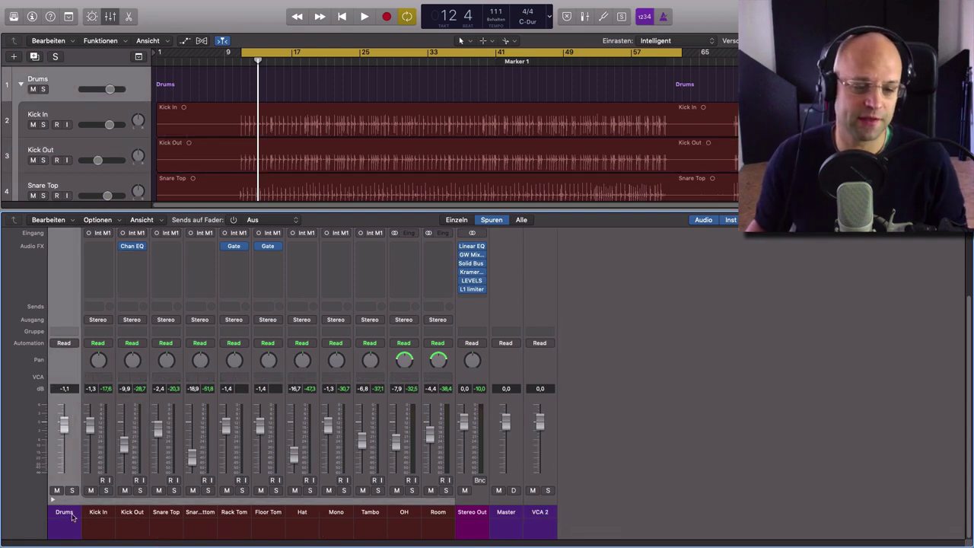
left_click(161, 6)
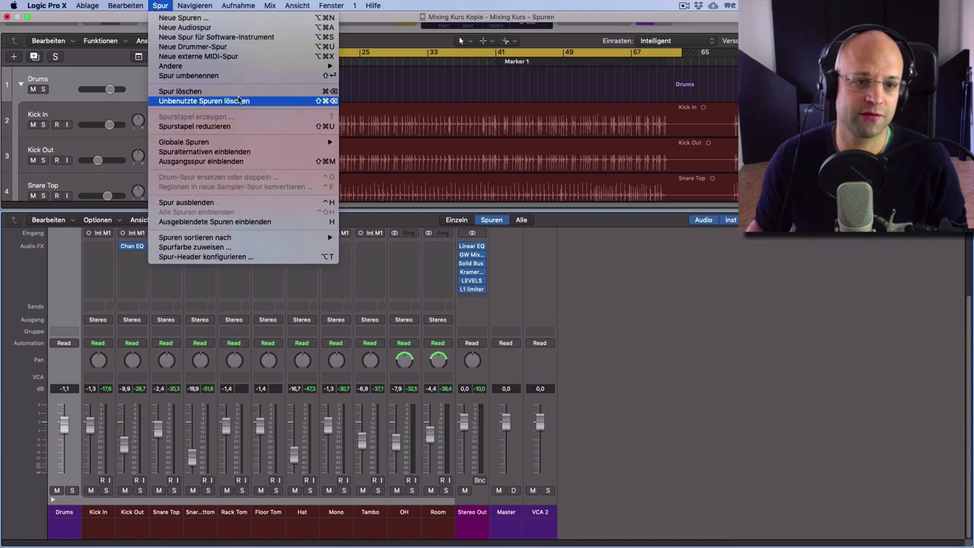
left_click(208, 127)
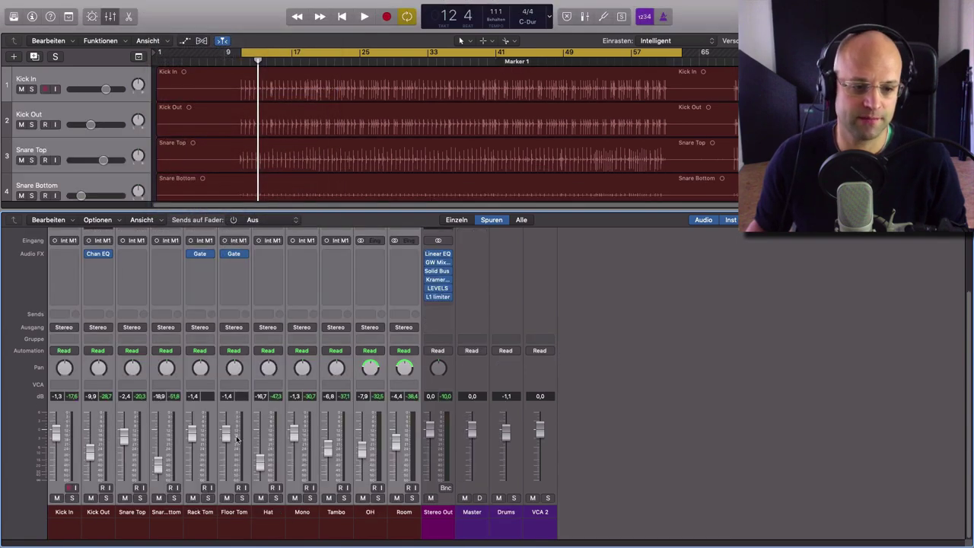
Select all drum channels from Kick In through Room and assign them to Gruppe 1.
left_click(123, 522)
left_click_drag(61, 526, 405, 526)
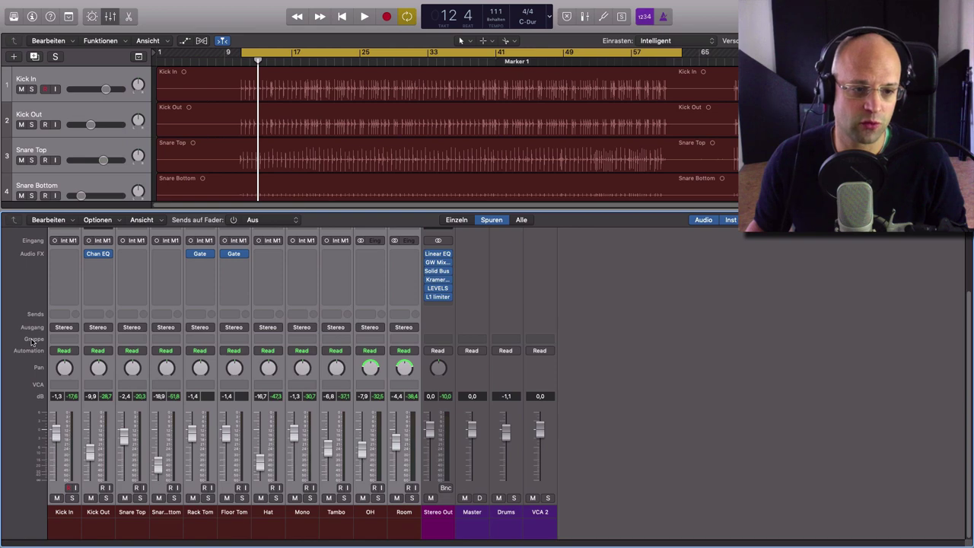
left_click(74, 341)
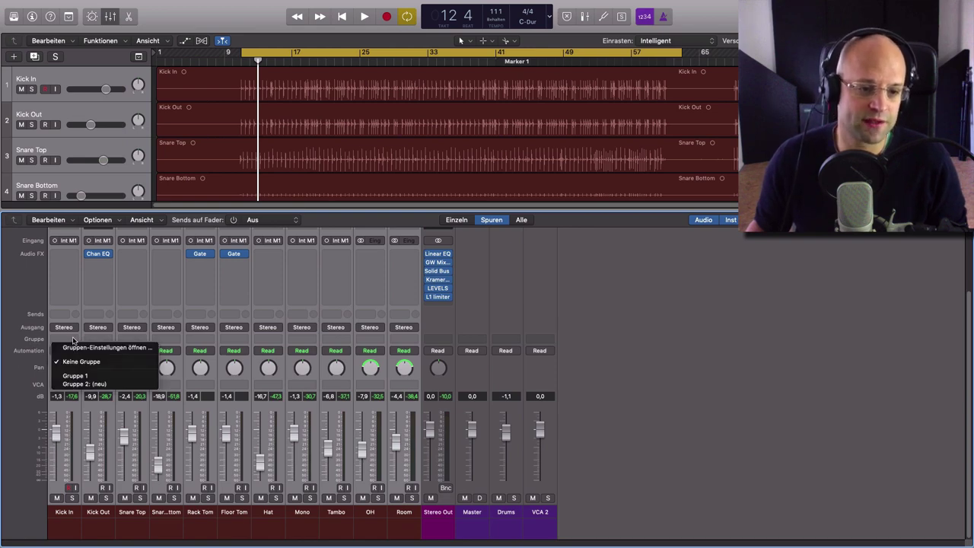
left_click(76, 376)
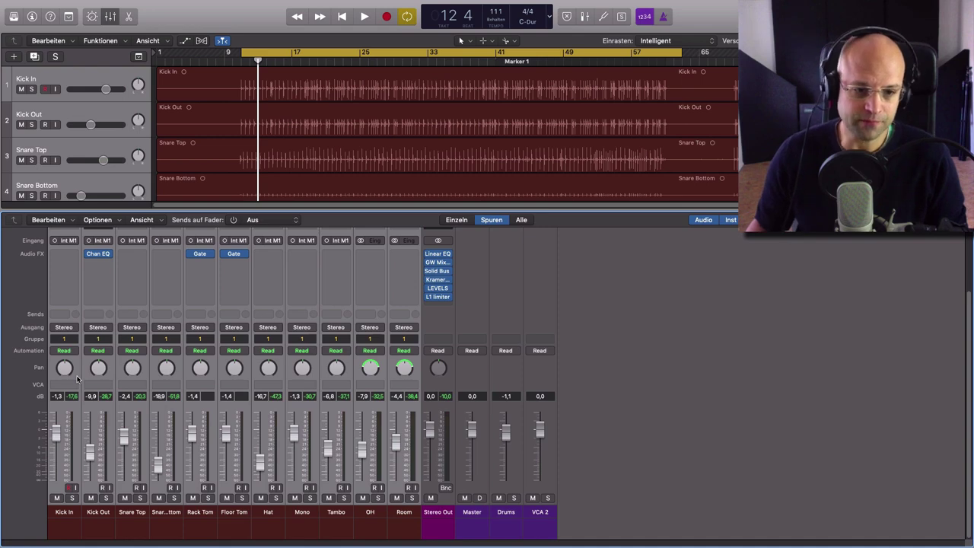
Expand the settings of Gruppe 1 in the inspector and additionally link Pan and Solo.
key("i")
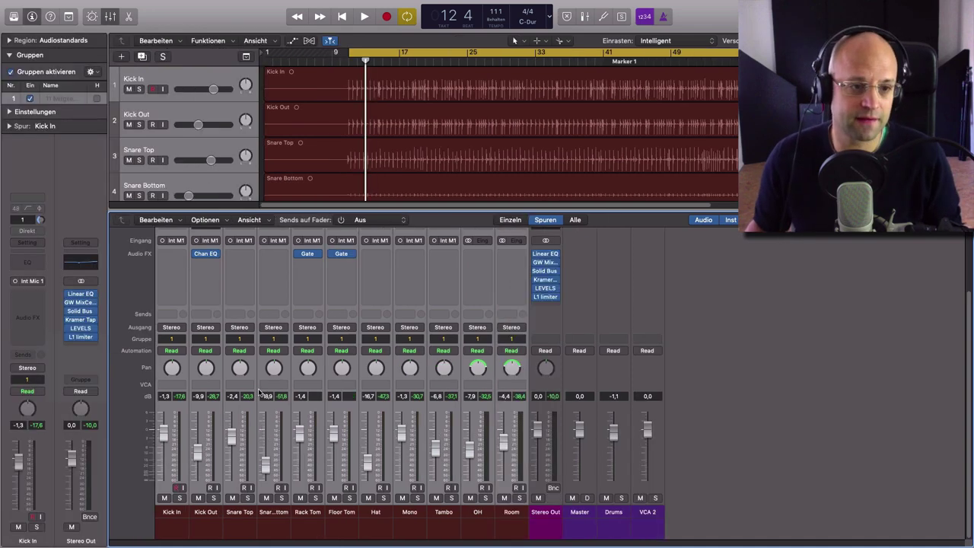
left_click(9, 112)
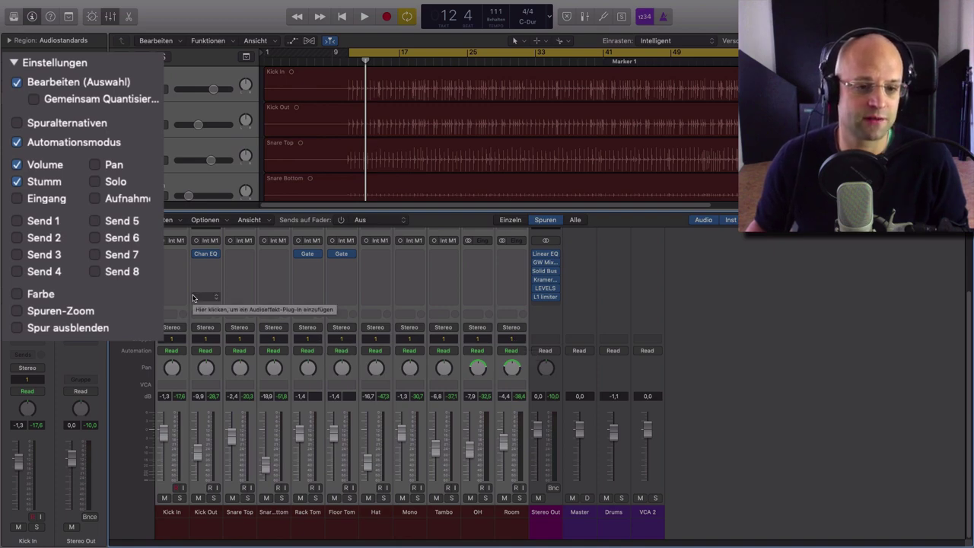
left_click(100, 164)
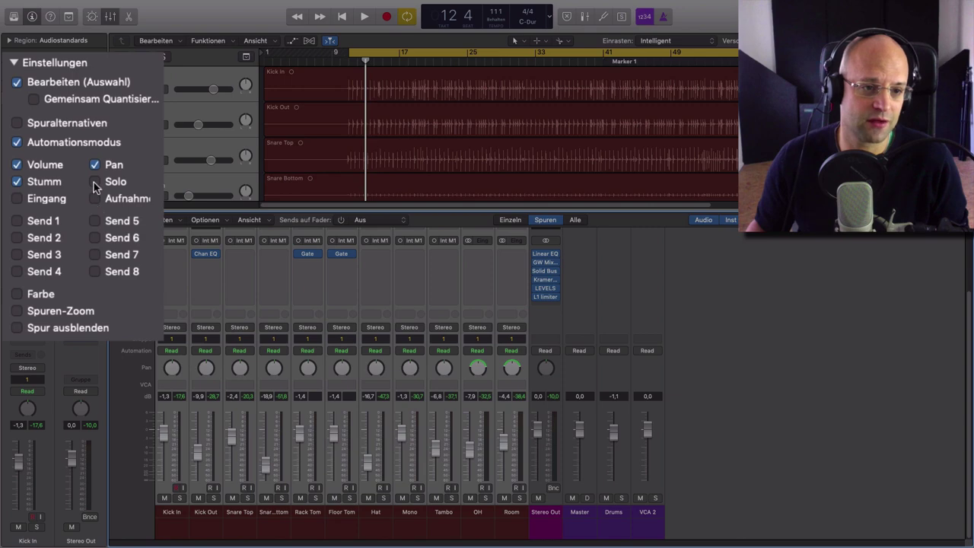
left_click(95, 182)
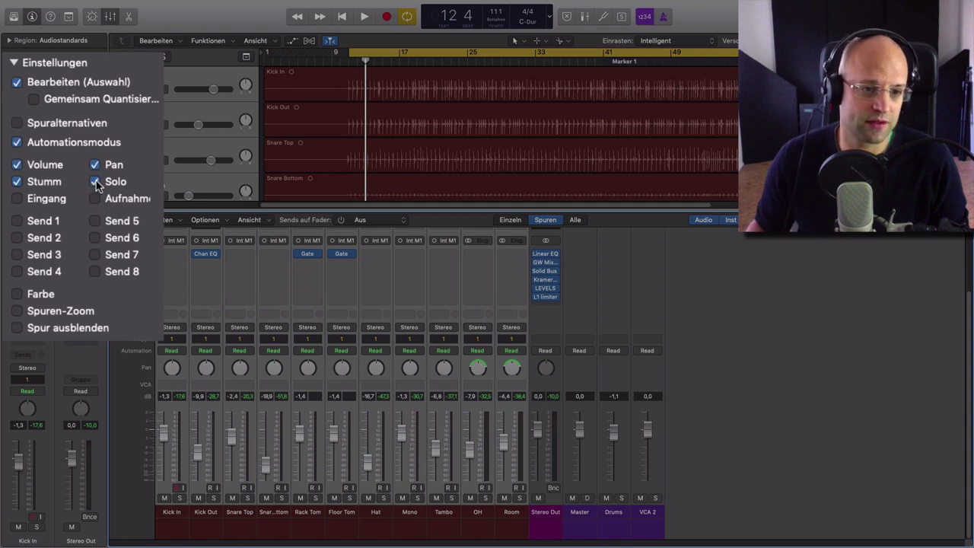
Test the linked solo, mute and pan from the Kick In channel, panning to -30 and resetting it to centre.
left_click(180, 498)
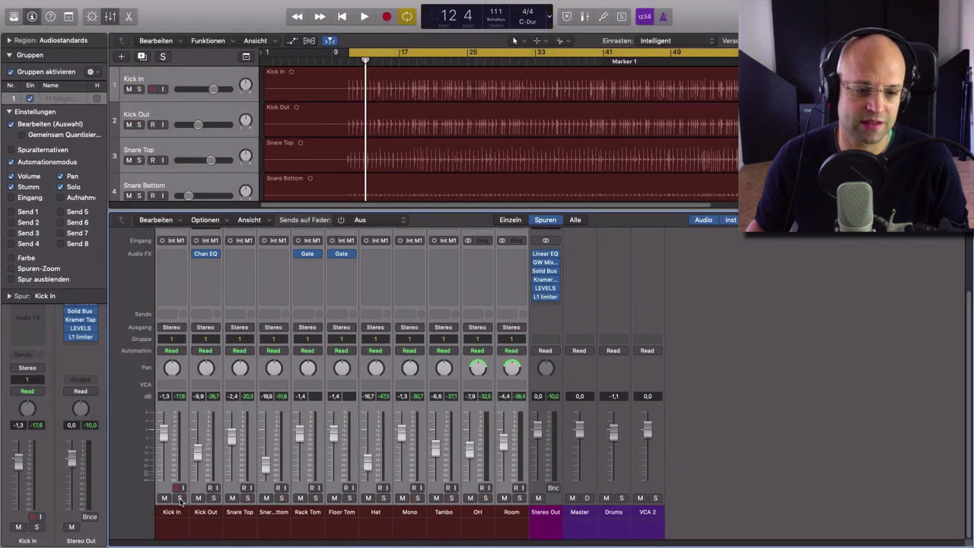
left_click(179, 497)
left_click(164, 498)
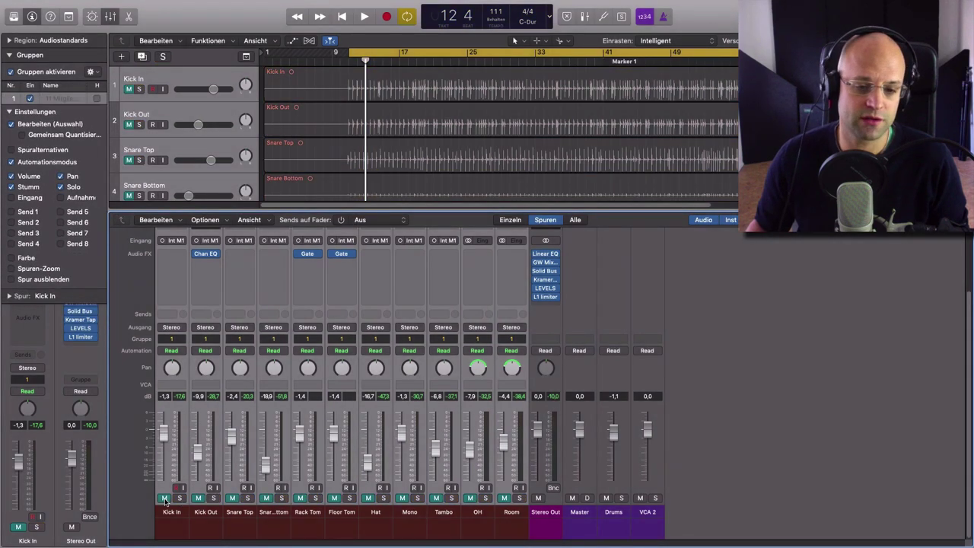
left_click(165, 497)
left_click_drag(174, 371, 175, 398)
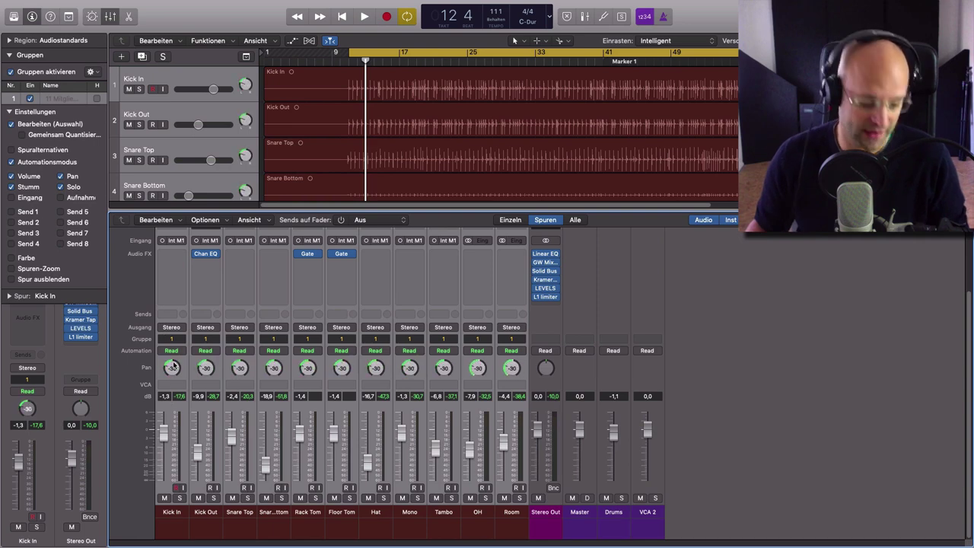
left_click(173, 366, "alt")
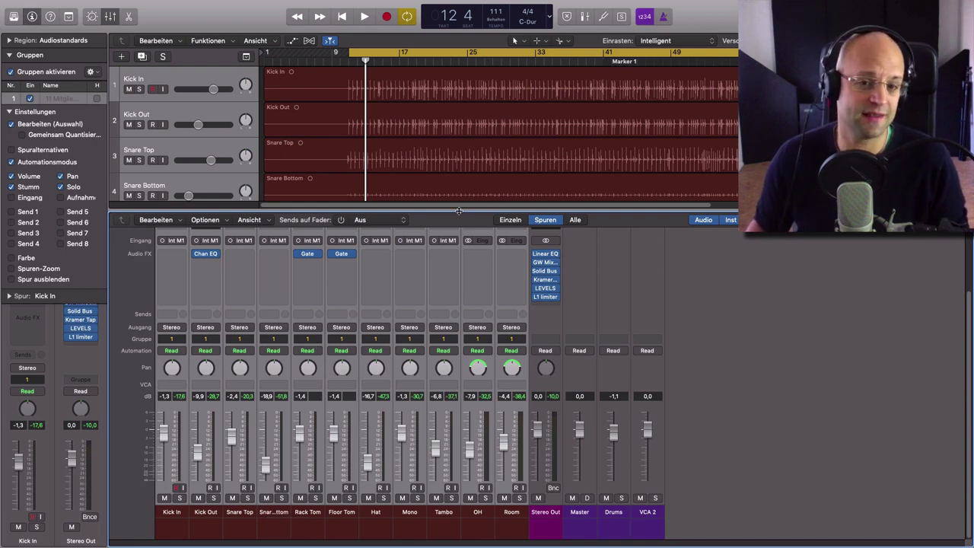
Enlarge the arrangement to show all drum tracks and delete the section from about bar 61 to 68 across the group.
left_click_drag(459, 211, 460, 371)
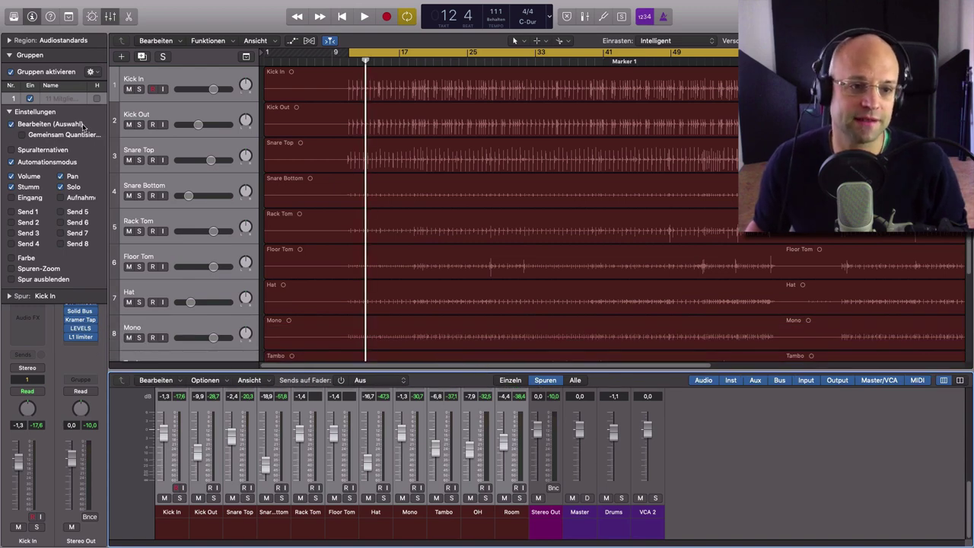
scroll(656, 178, "down", 1)
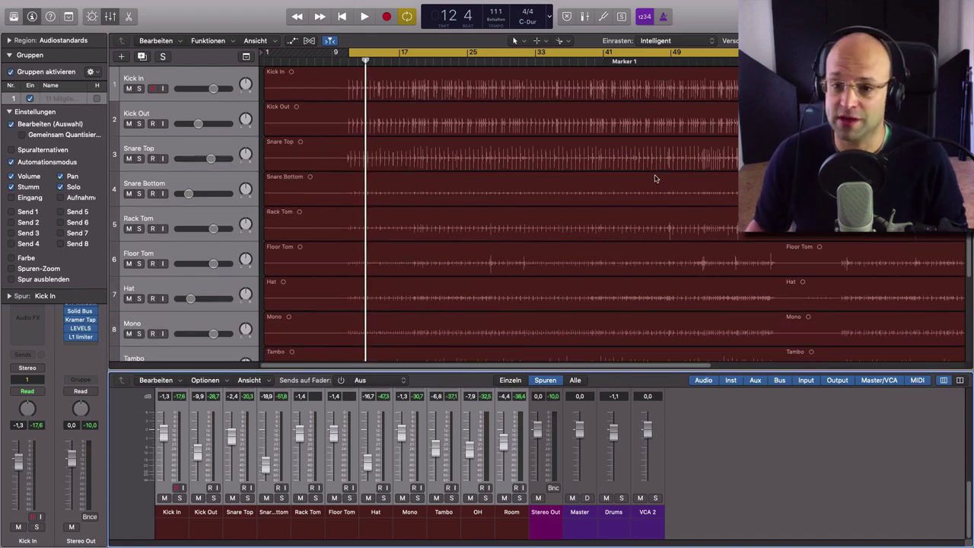
scroll(655, 179, "down", 3)
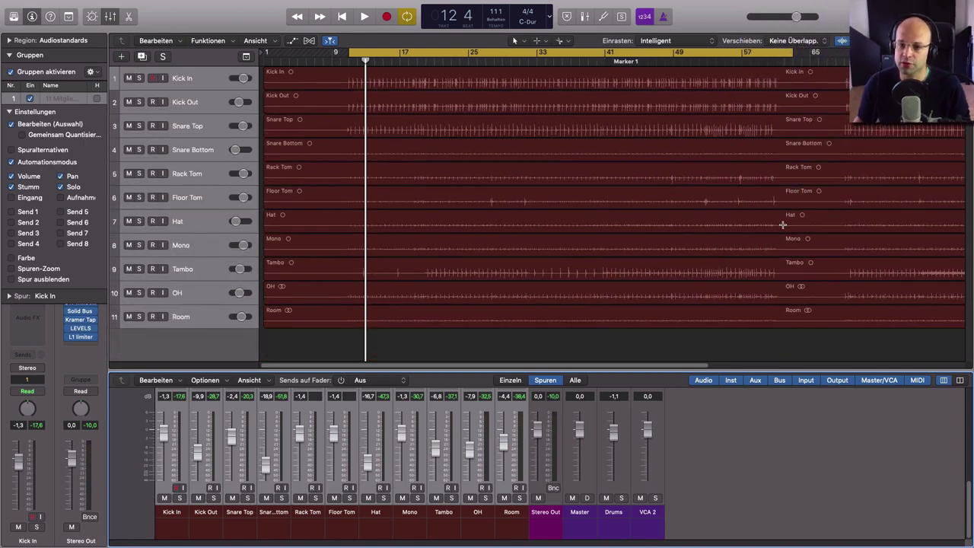
left_click_drag(780, 225, 846, 227)
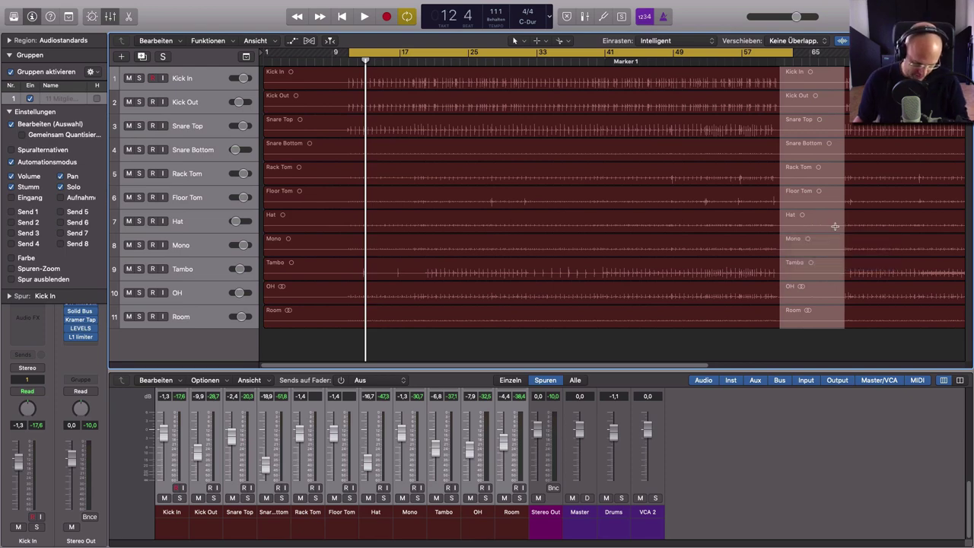
key("Delete")
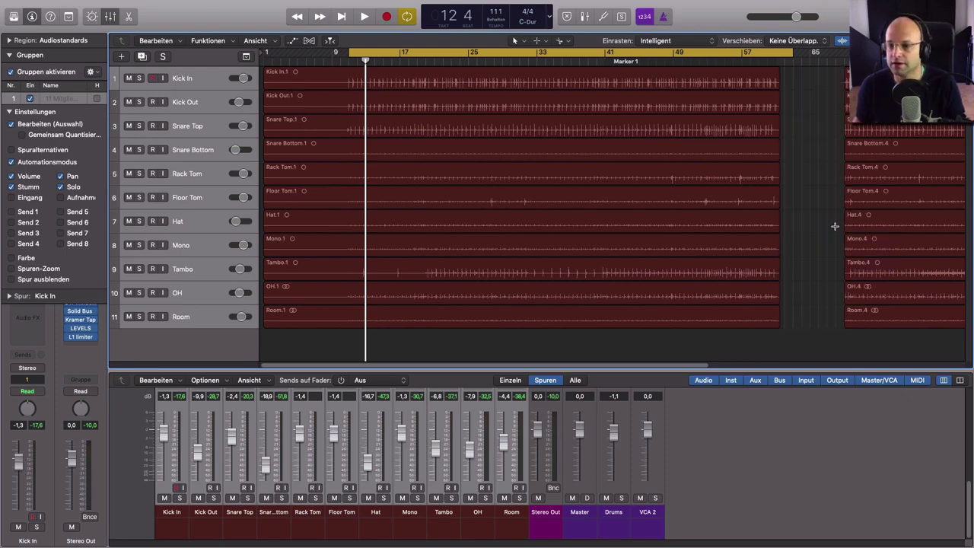
Undo the deletion and the cuts in the grouped drum regions.
key("super+z")
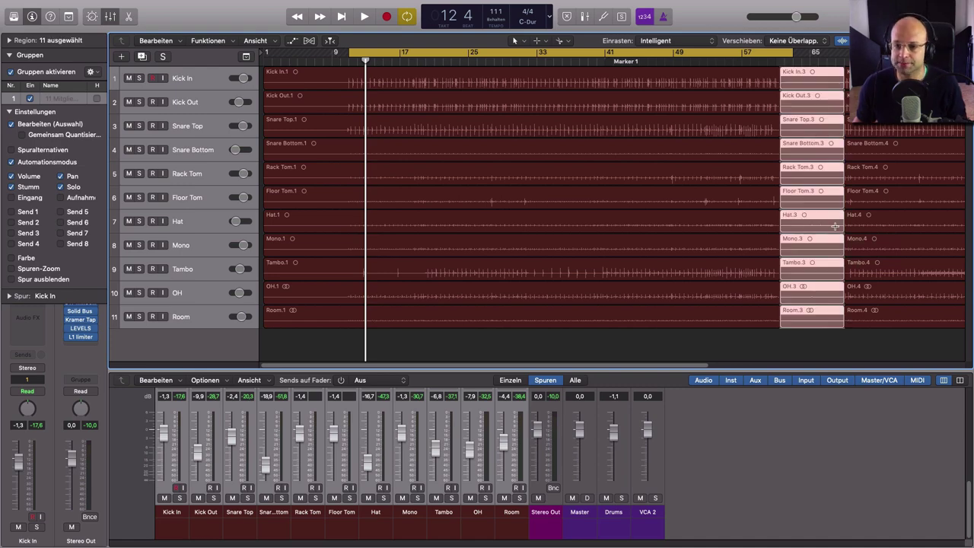
key("super+z")
key("super+z")
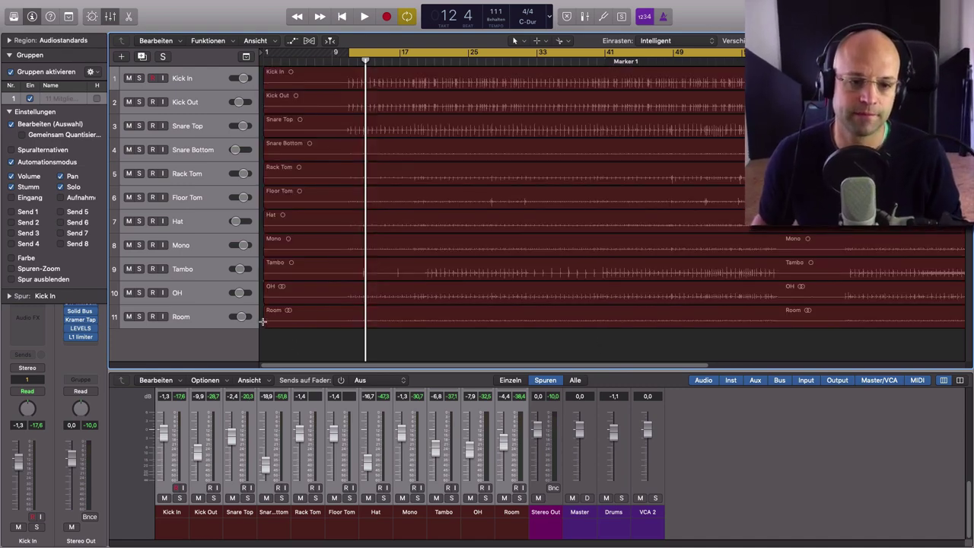
Trim the start of all grouped drum regions together by a tiny amount, deselect them and enlarge the mixer area.
mouse_move(262, 320)
left_mouse_down()
mouse_move(662, 327)
mouse_move(264, 327)
left_mouse_up()
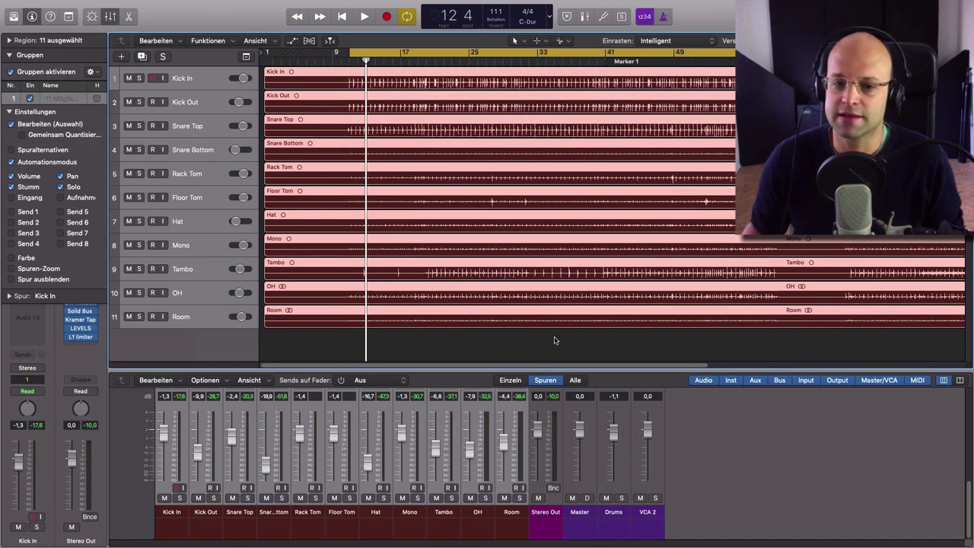
left_click(554, 340)
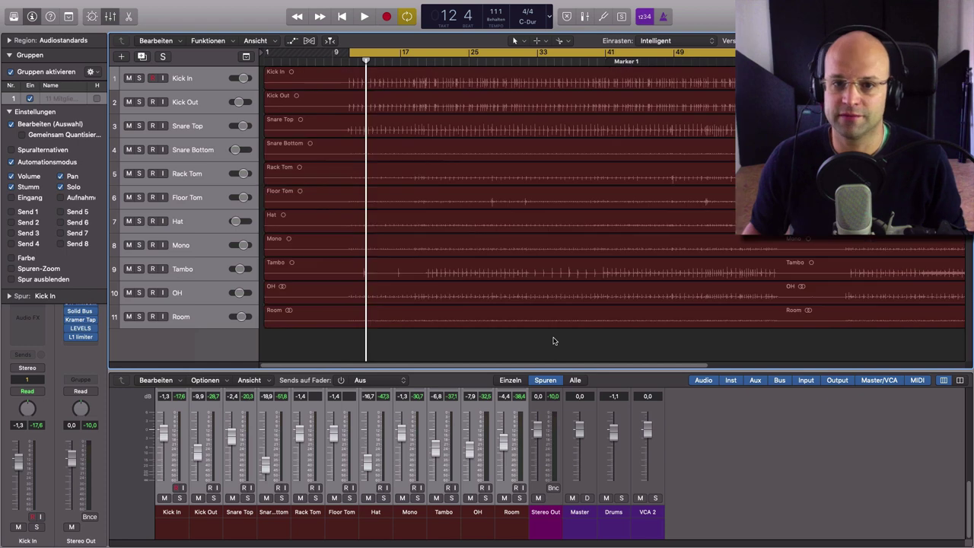
scroll(566, 337, "right", 3)
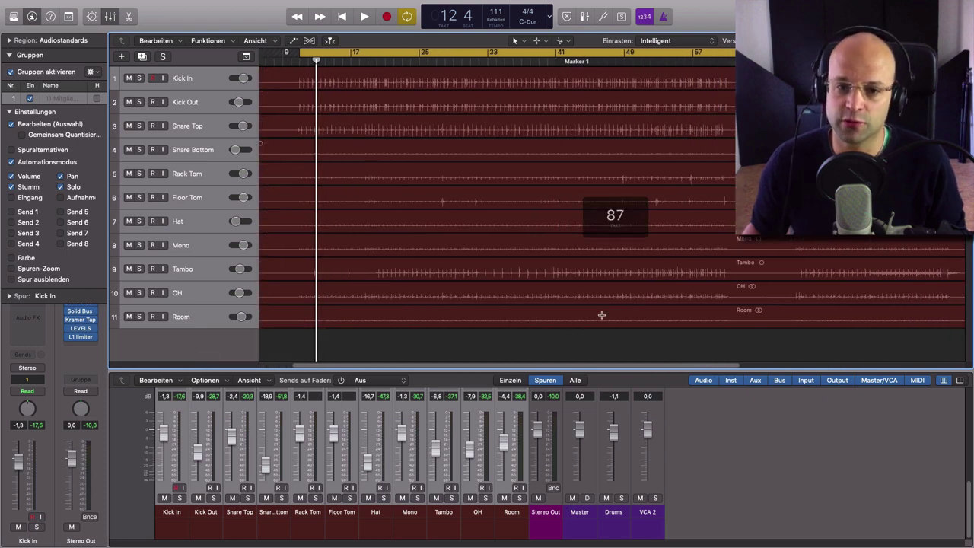
key("x")
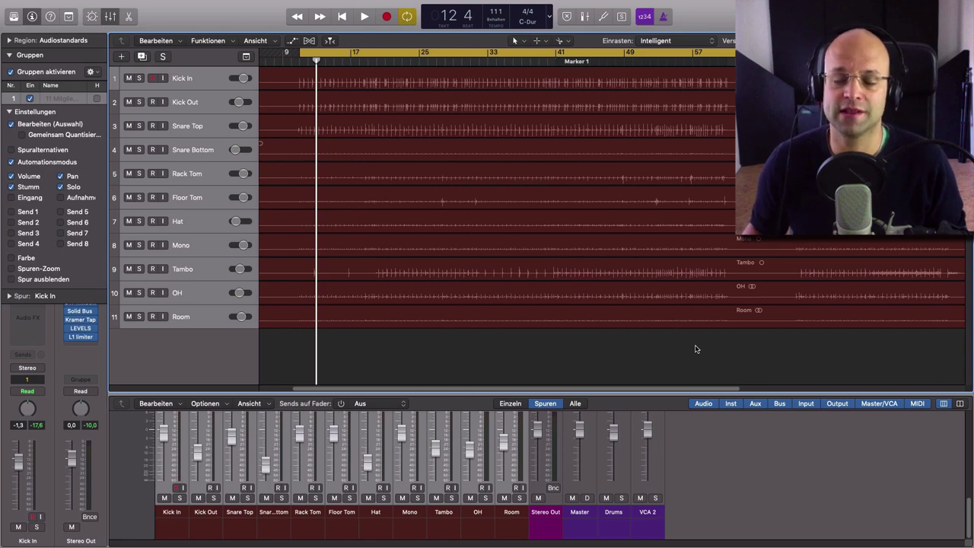
left_click_drag(675, 393, 675, 293)
scroll(456, 230, "left", 5)
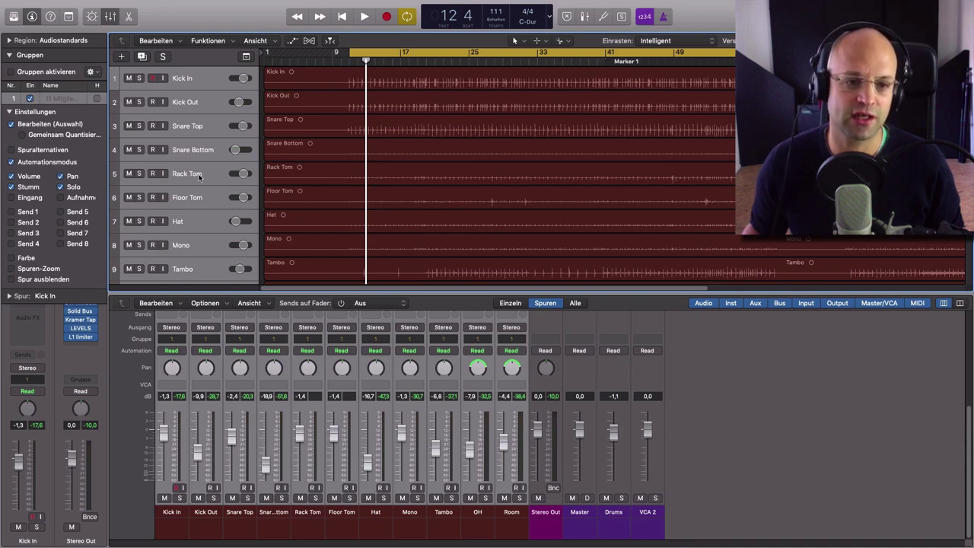
With the groups deactivated, mark a section of Rack Tom alone, trim Snare Bottom's start to about bar 39 and undo the trim.
left_click(200, 176)
left_click_drag(272, 181, 452, 183)
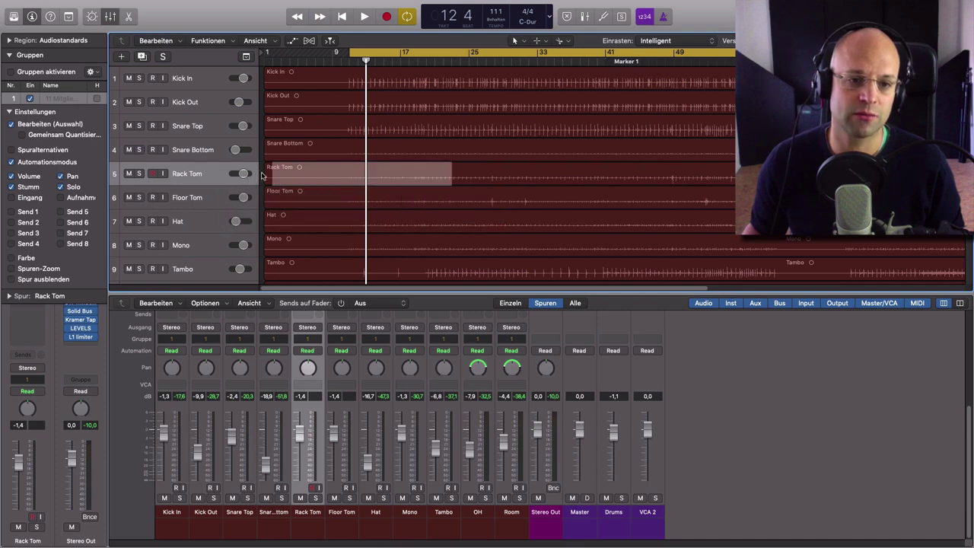
left_click_drag(264, 155, 590, 156)
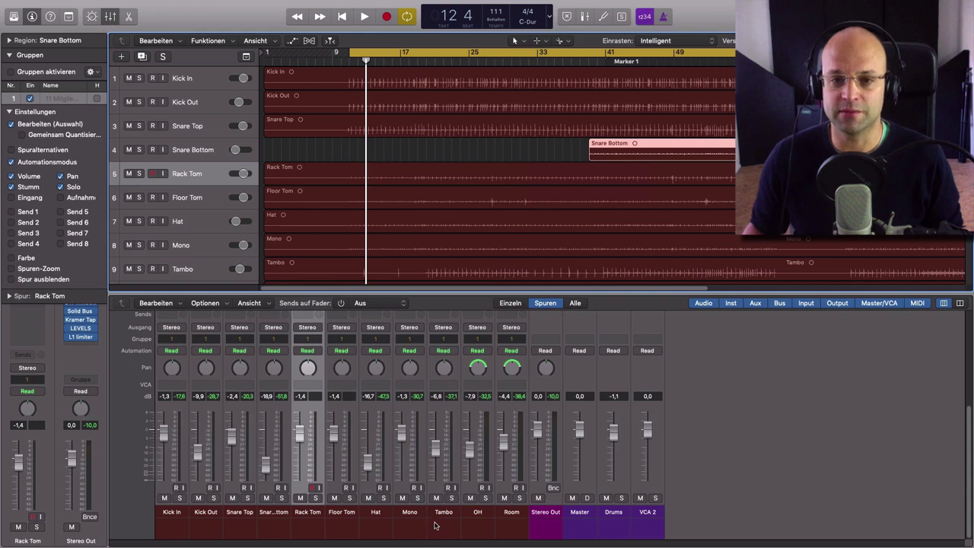
left_click(590, 155)
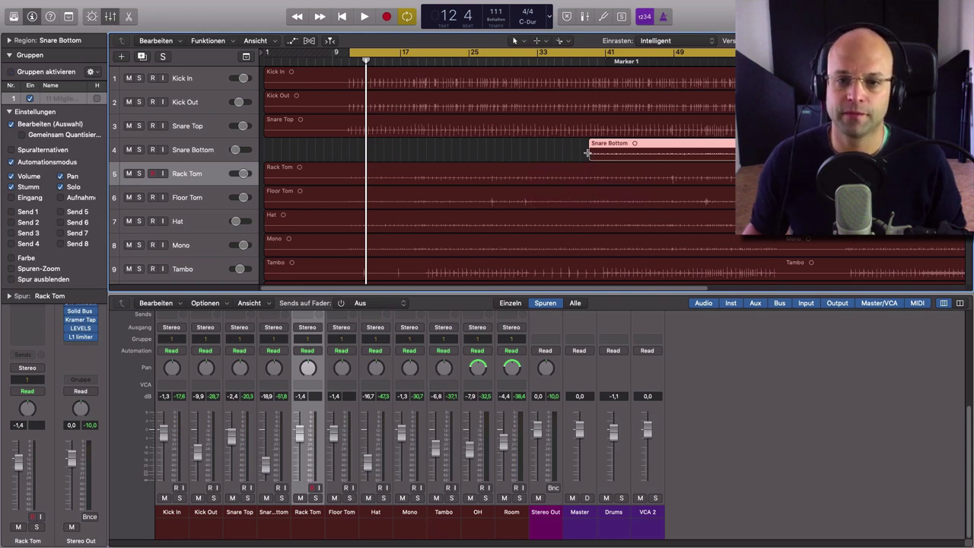
key("super+z")
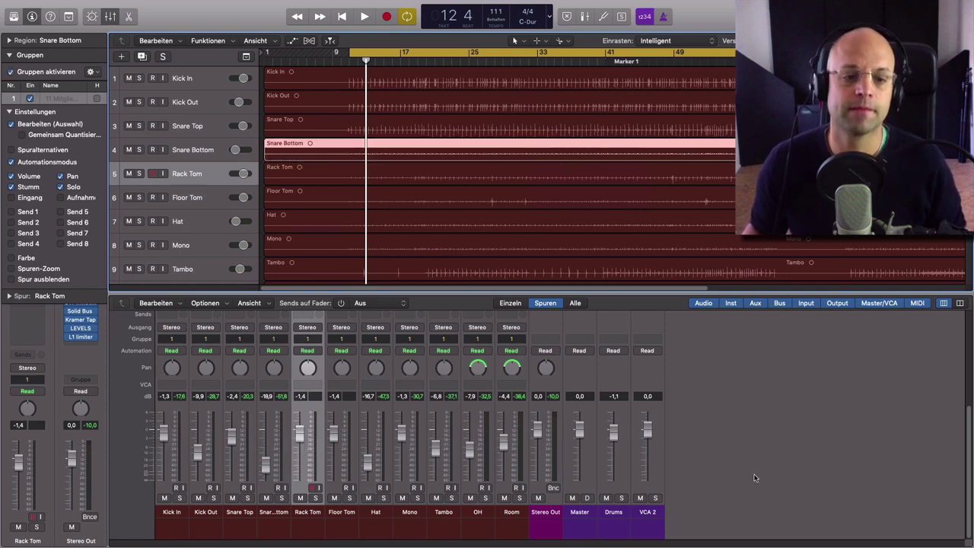
Select all drum regions in the arrangement and enlarge the mixer area.
key("super+a")
mouse_move(265, 201)
left_mouse_down()
mouse_move(550, 201)
mouse_move(265, 201)
left_mouse_up()
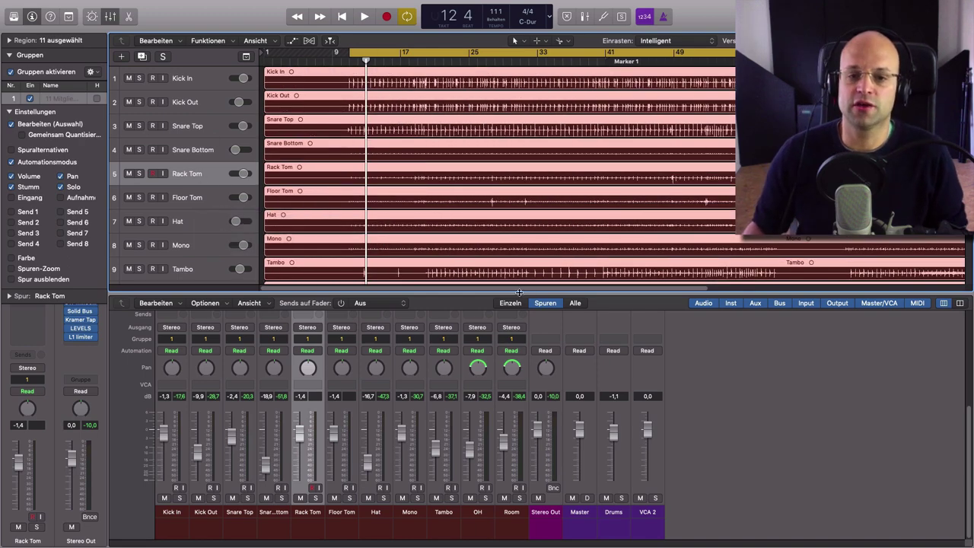
left_click_drag(518, 292, 522, 261)
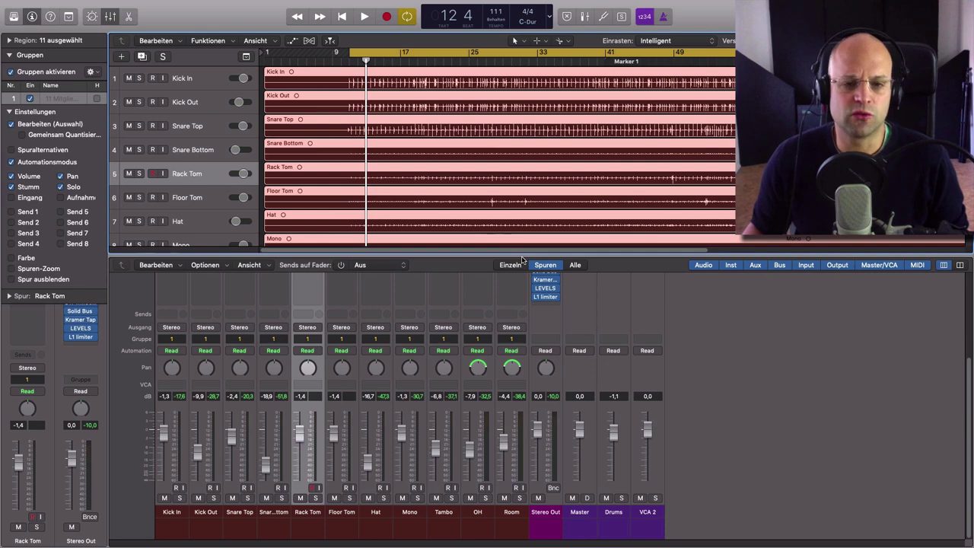
Highlight the drum channels from Kick In to Room and nudge the grouped volume faders together using Room's fader.
left_click_drag(161, 526, 502, 523)
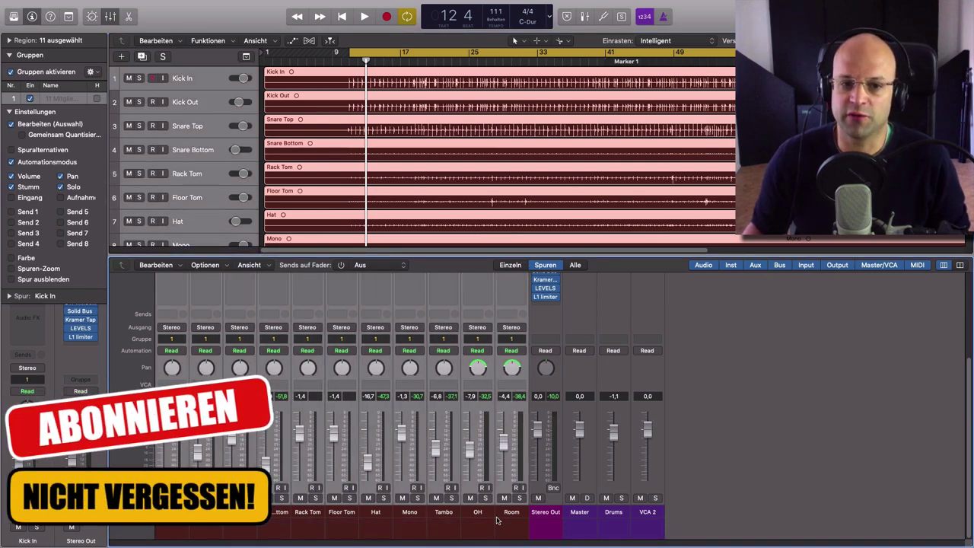
left_click(318, 525)
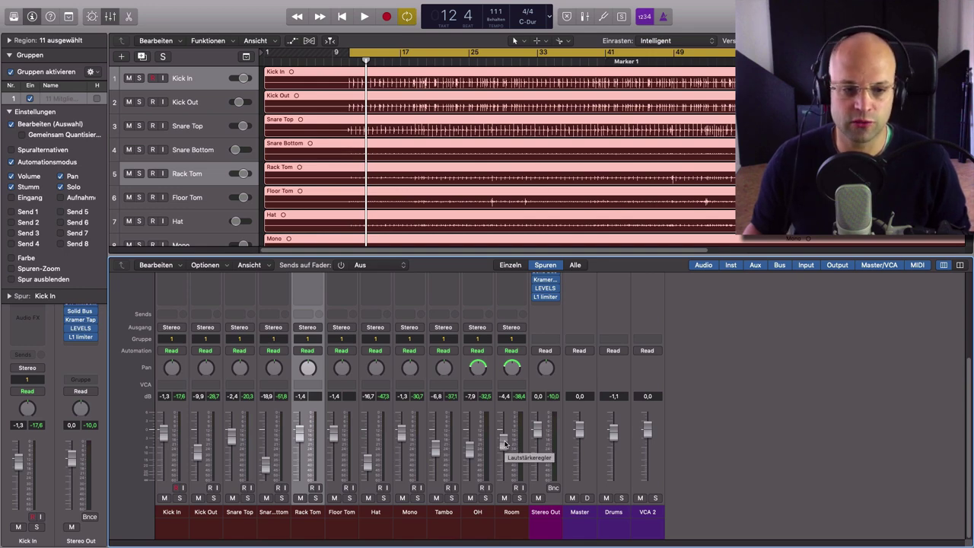
left_click_drag(505, 445, 504, 437)
left_click_drag(504, 437, 503, 440)
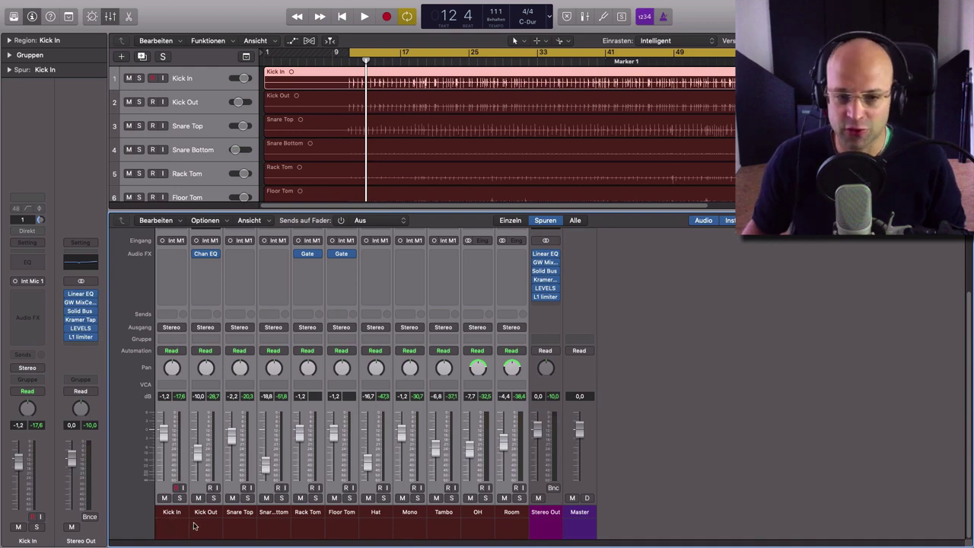
Select the channels Kick In through Room and route all their outputs to Bus 1.
left_click(289, 371)
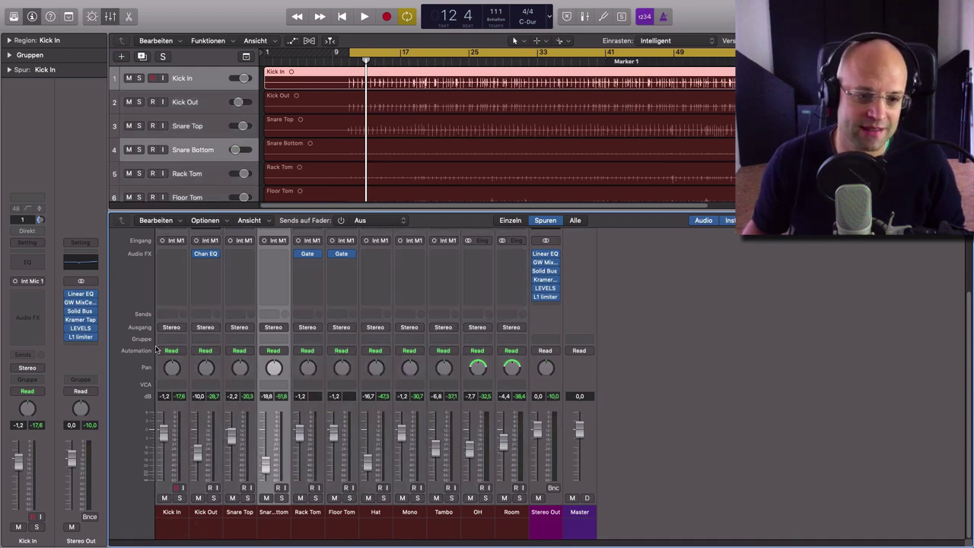
left_click_drag(178, 528, 517, 531)
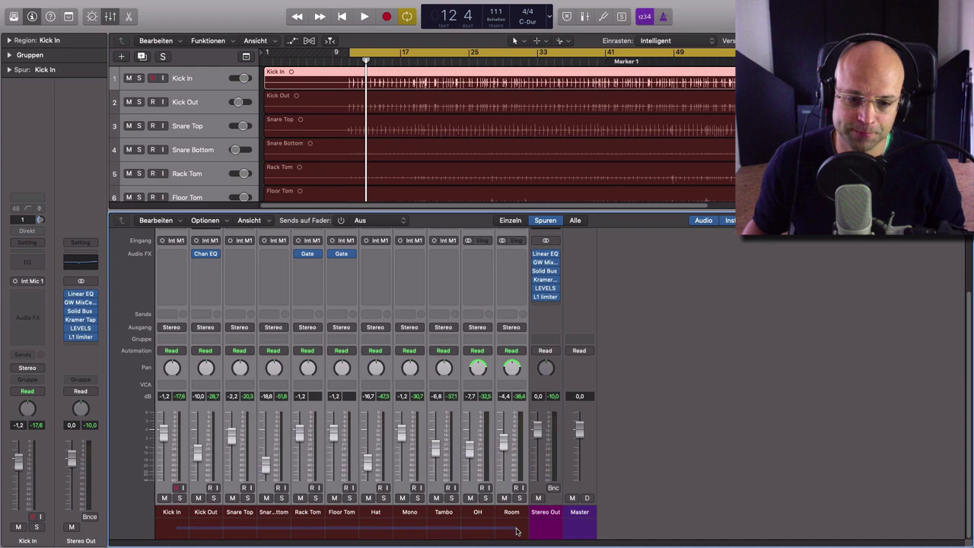
left_click(177, 329)
mouse_move(188, 368)
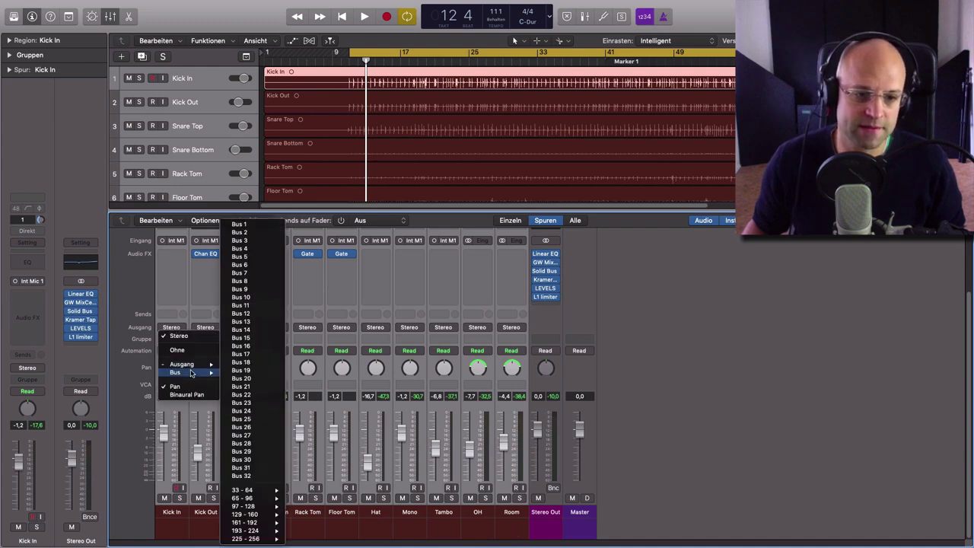
left_click(263, 227)
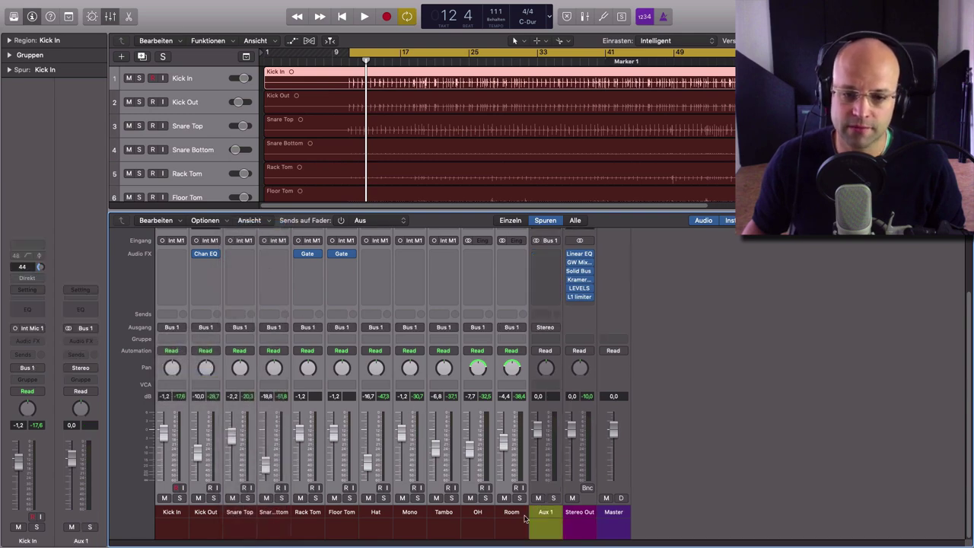
Rename the new aux channel as DRUMS and insert a Compressor on it.
double_click(546, 512)
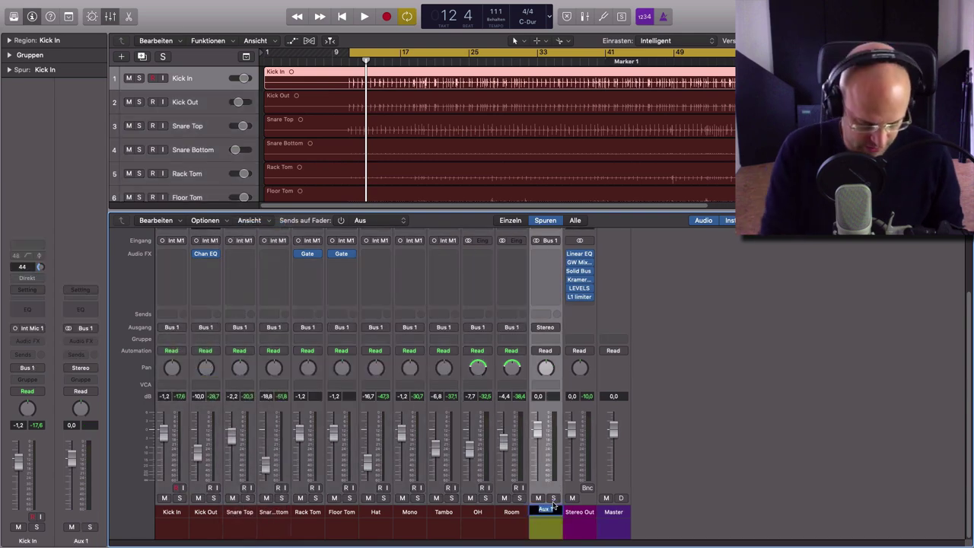
type("DRUMS")
key("Return")
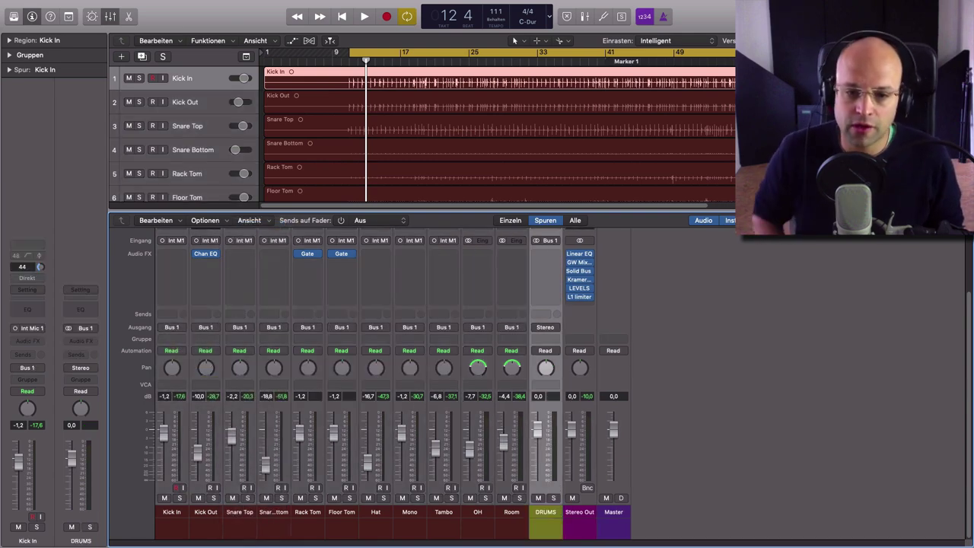
left_click(546, 253)
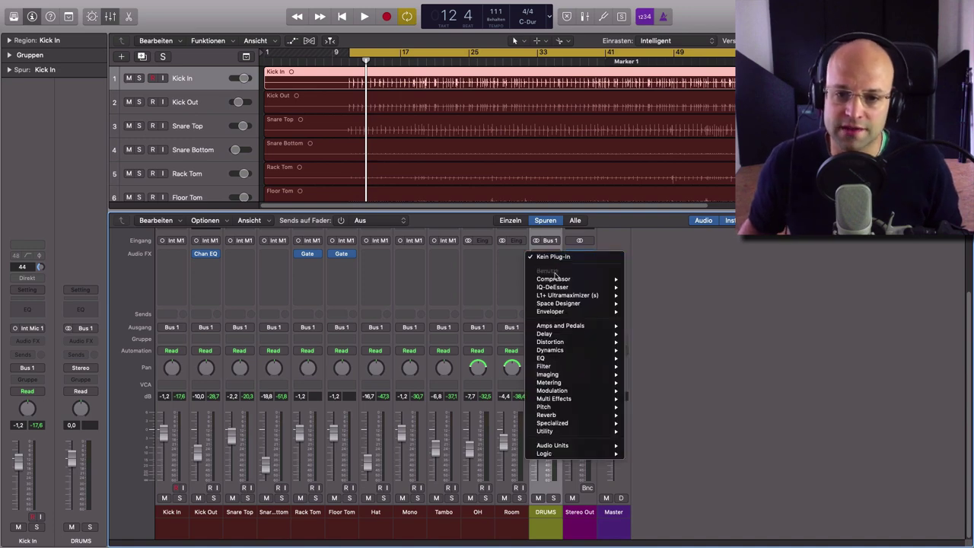
mouse_move(559, 279)
left_click(646, 279)
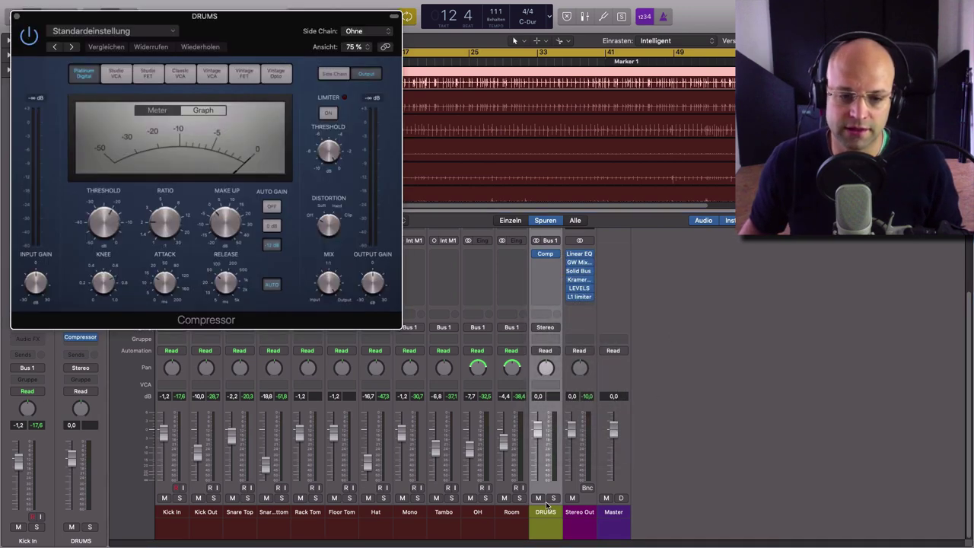
During playback, turn the compressor's auto gain off, set its threshold to -30 dB, raise the make-up gain and close the plug-in.
key("space")
left_click(272, 207)
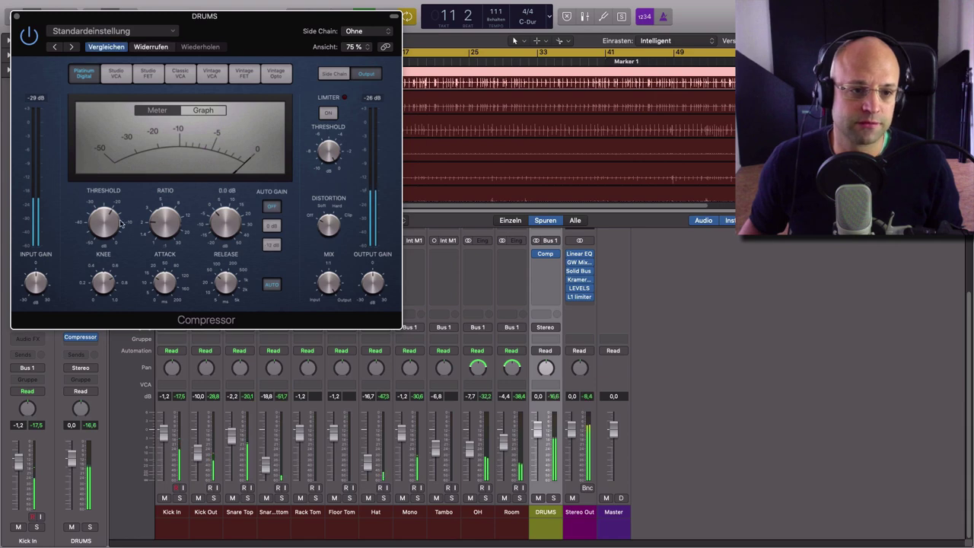
mouse_move(111, 223)
left_mouse_down()
mouse_move(111, 263)
mouse_move(101, 239)
left_mouse_up()
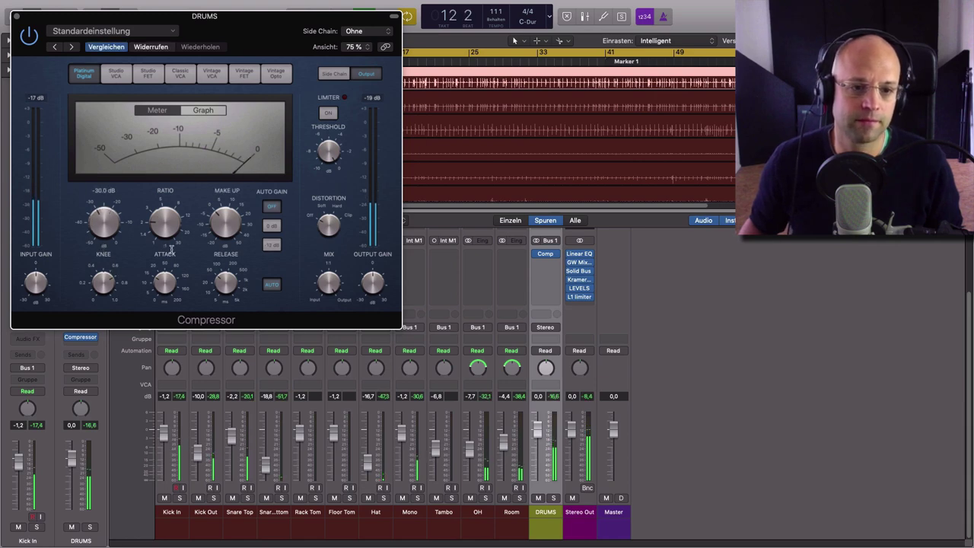
left_click_drag(220, 226, 220, 211)
left_click(16, 16)
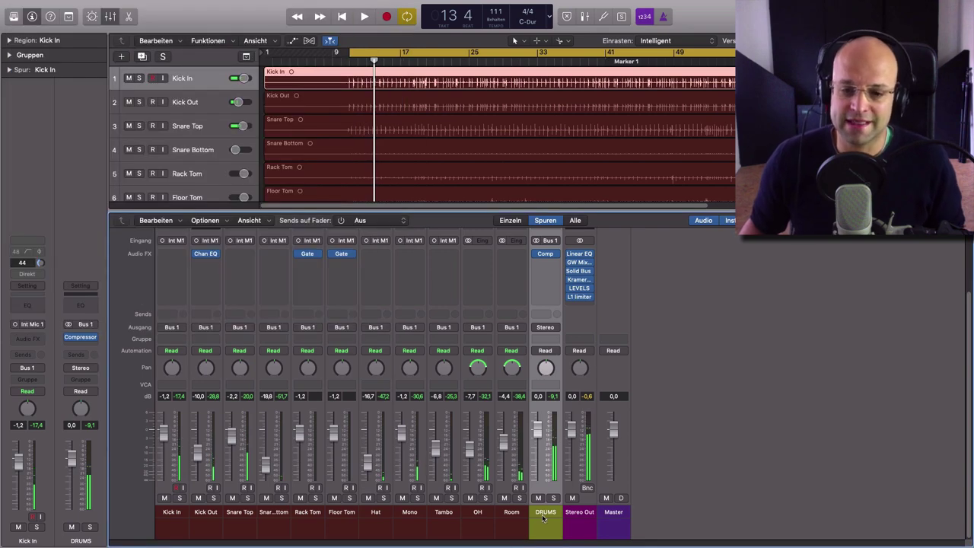
Assign the channels Kick In through Hat to a new VCA fader and name it Drum Miks.
left_click_drag(165, 523, 499, 525)
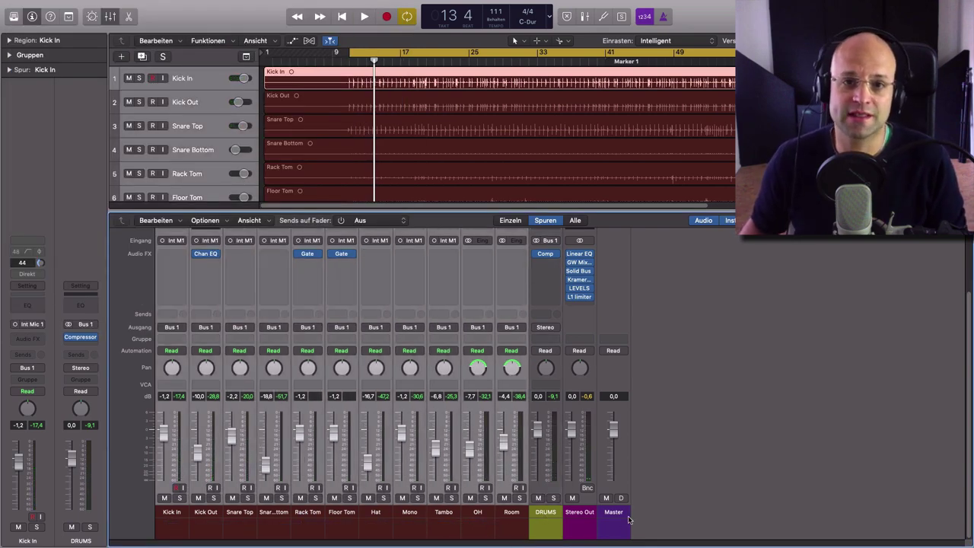
left_click(323, 527)
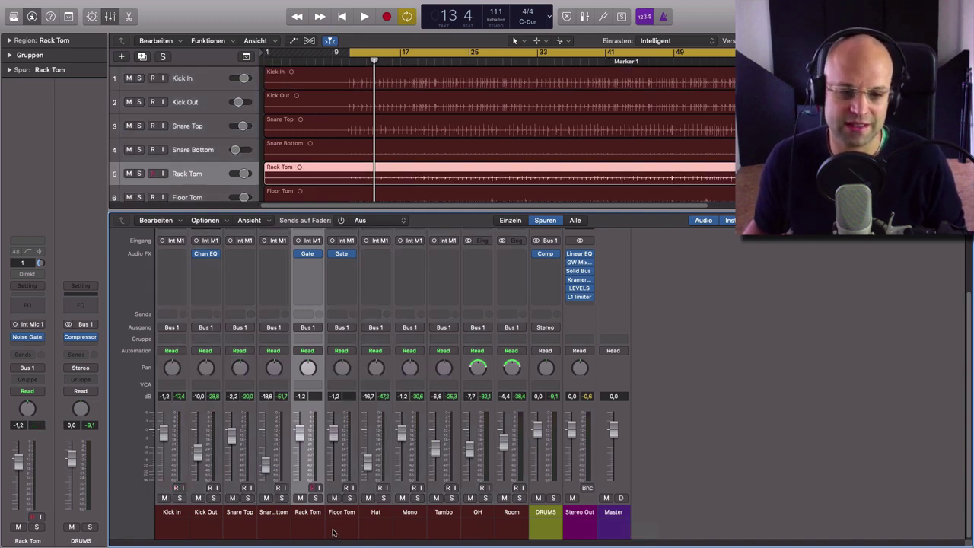
left_click_drag(160, 527, 347, 530)
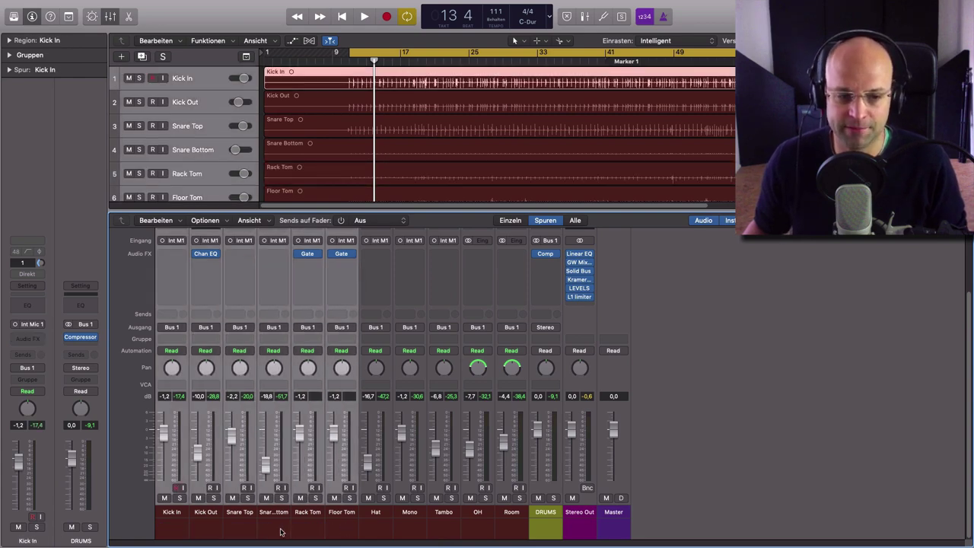
left_click_drag(160, 532, 371, 531)
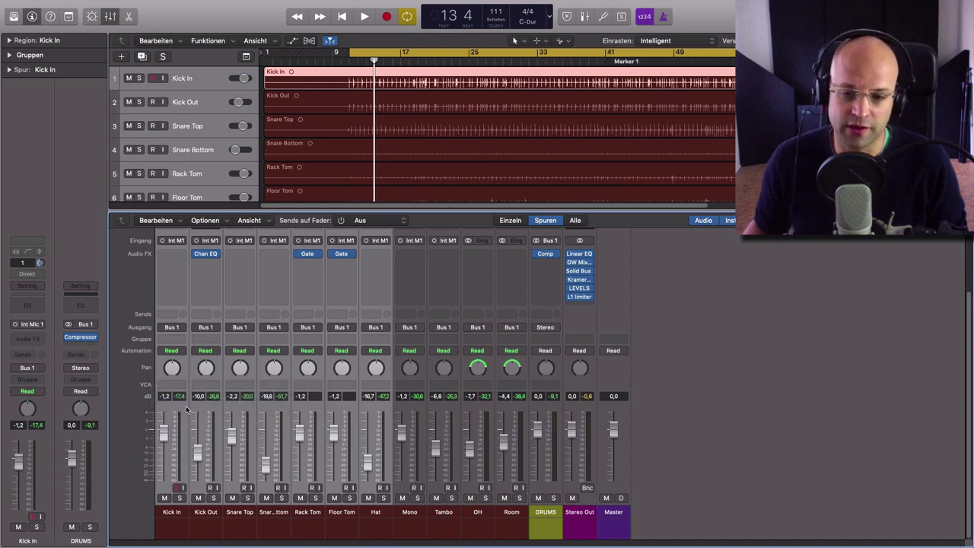
double_click(646, 512)
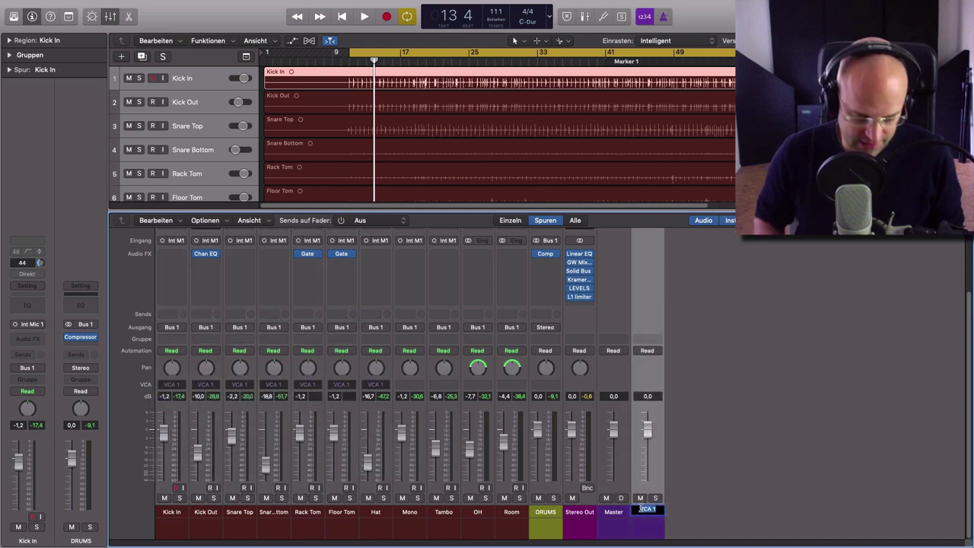
type("Drum Mix")
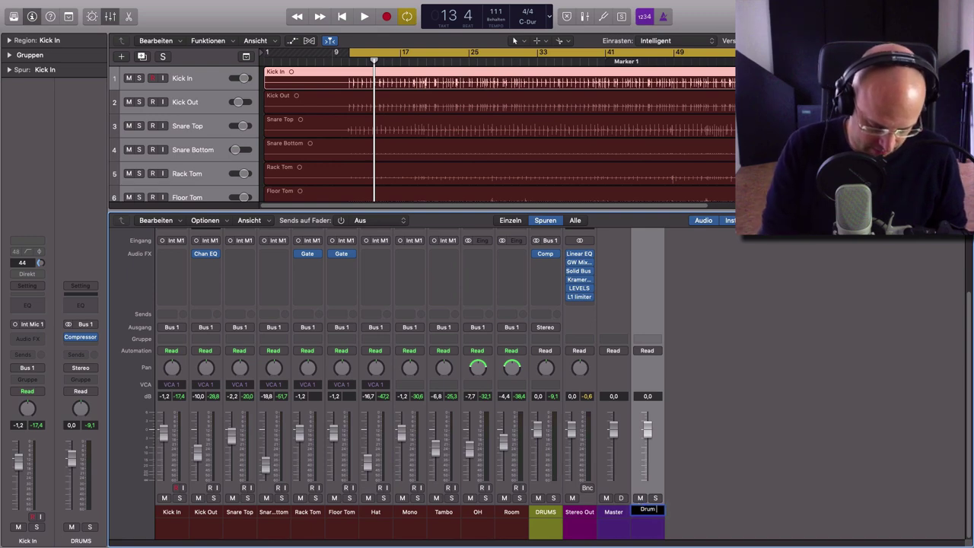
key("Return")
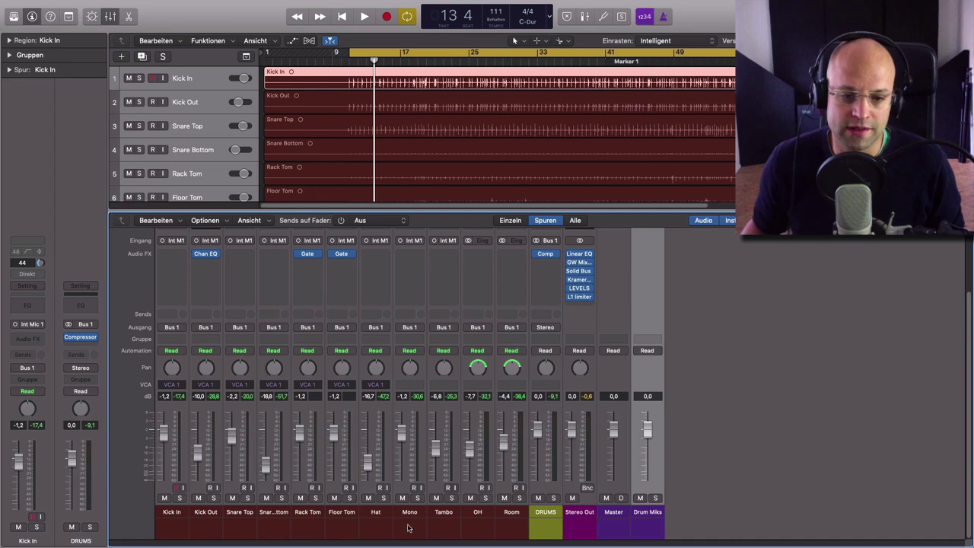
Assign the channels Mono, Tambo, OH and Room to a second new VCA fader and name it Room Miks.
left_click_drag(410, 517, 509, 521)
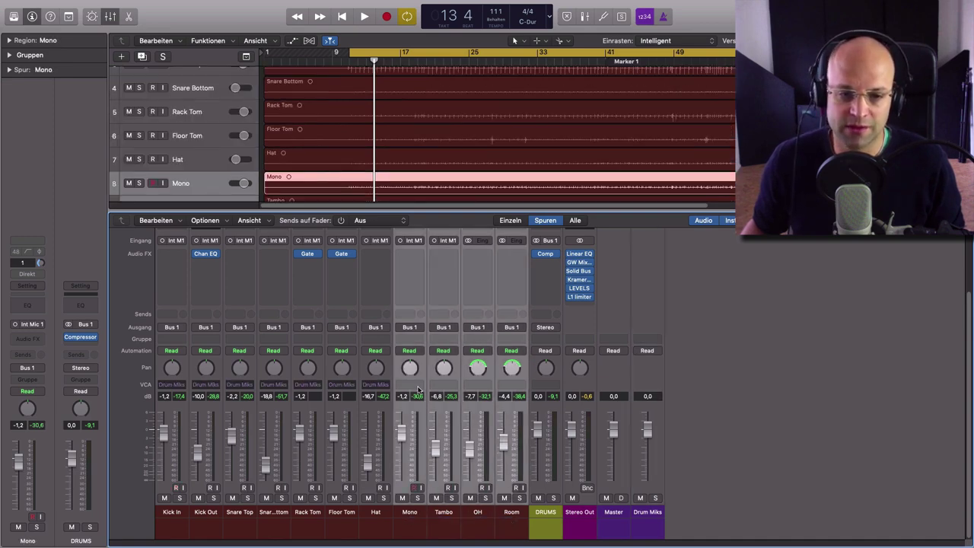
left_click(417, 390)
left_click(428, 420)
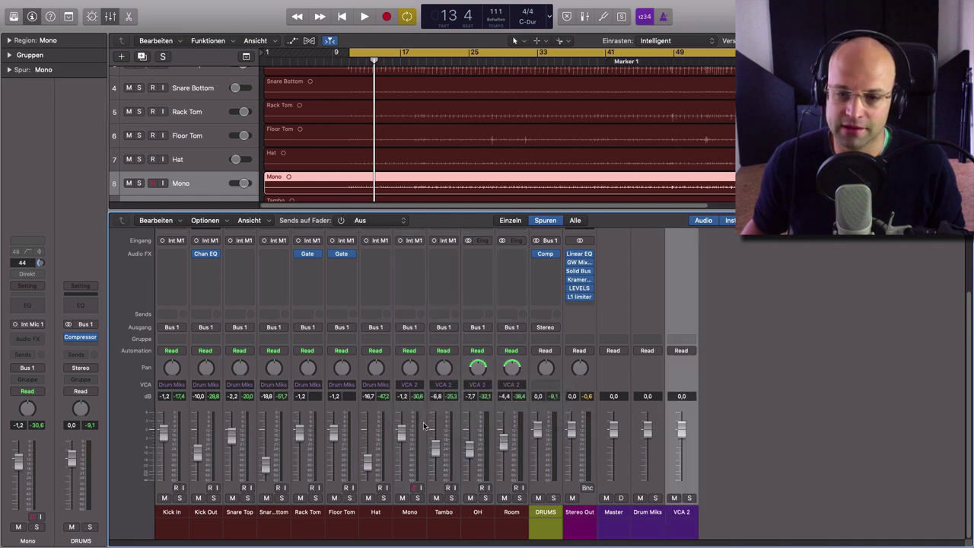
double_click(682, 514)
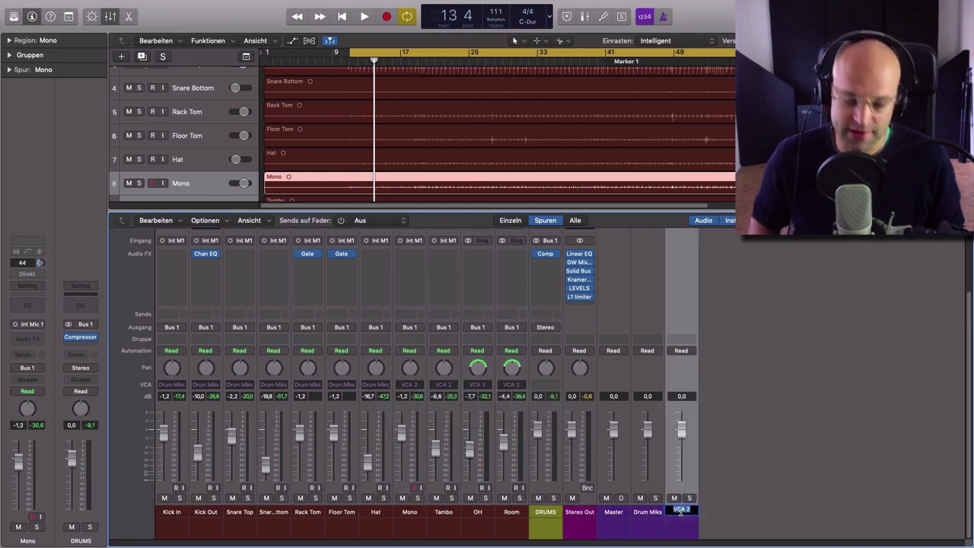
type("Room Miks")
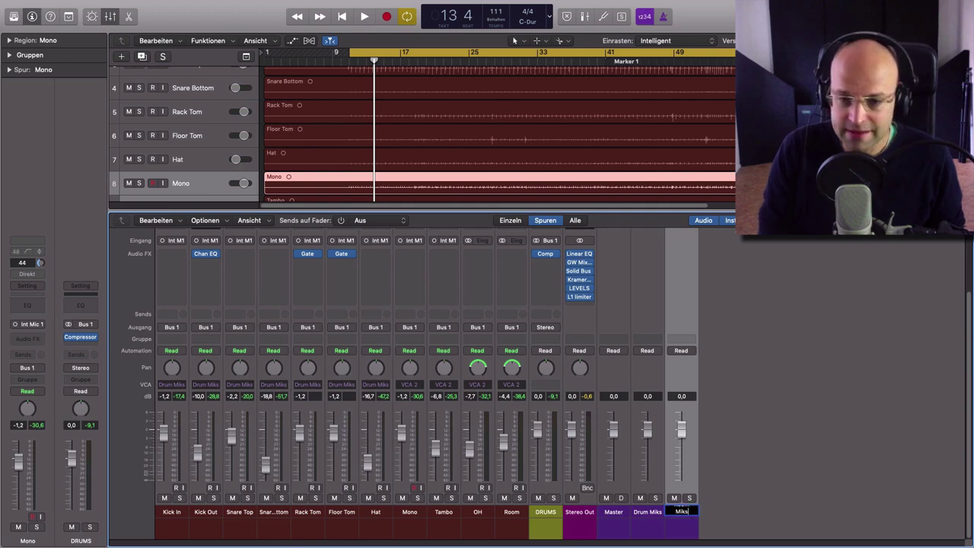
key("Return")
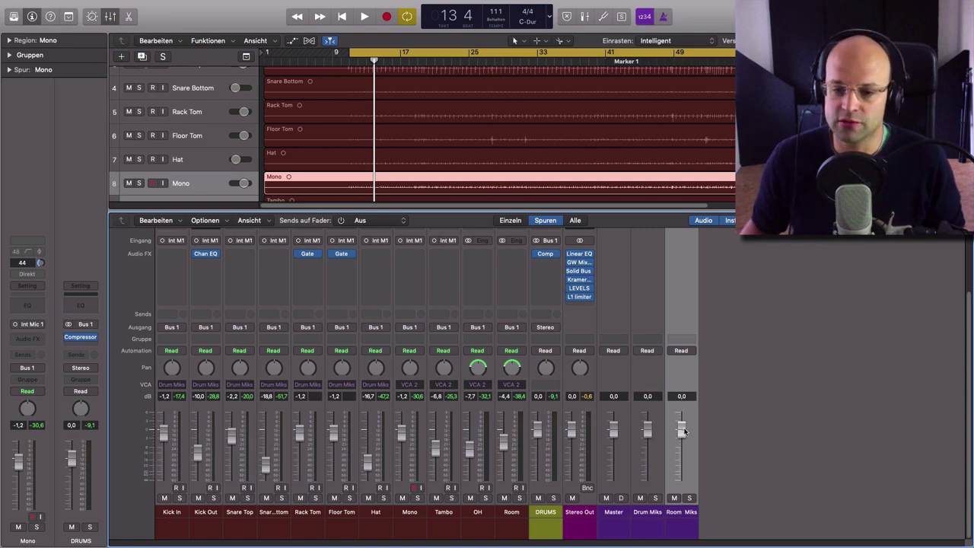
Audition the close mics with Room Miks fully down and the room mics with Drum Miks fully down and Room Miks at 0.1 dB.
left_click_drag(682, 430, 681, 479)
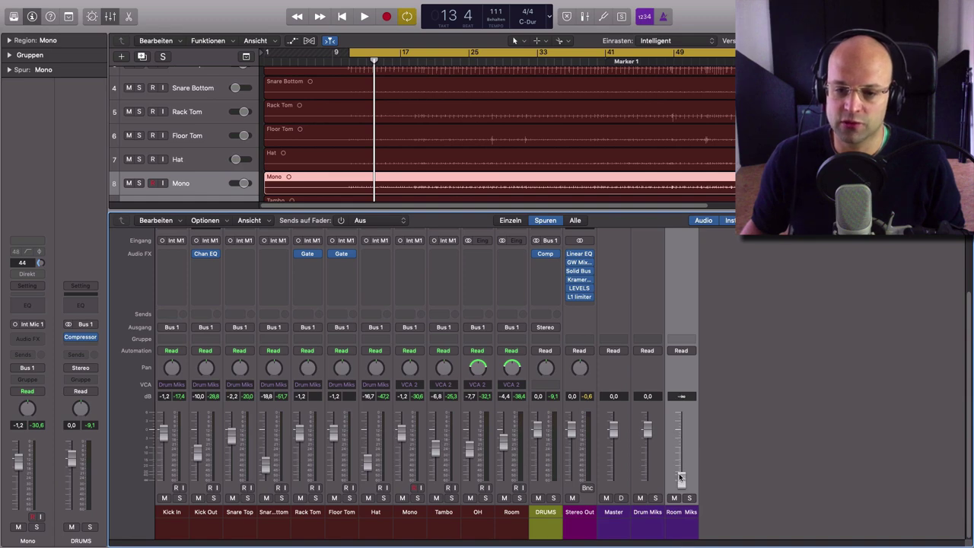
left_click(653, 518)
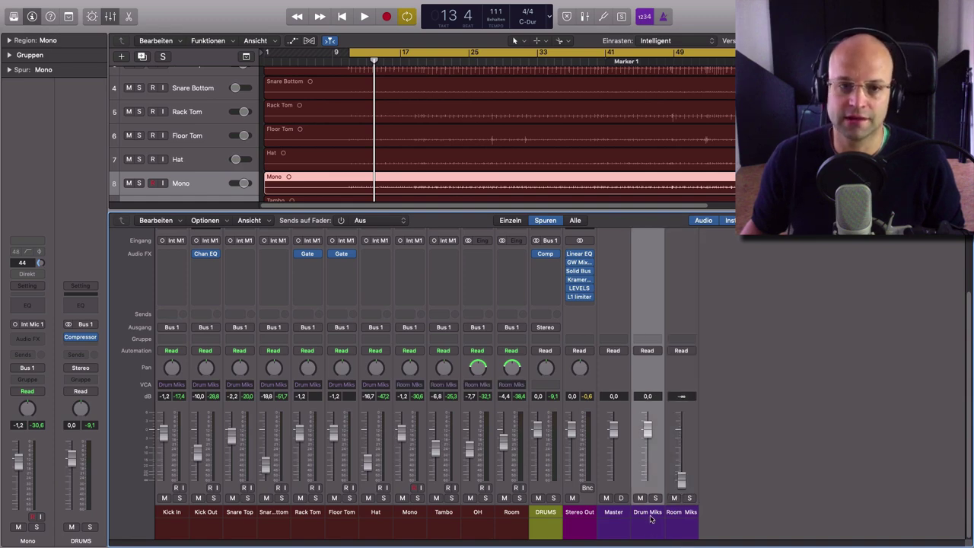
key("space")
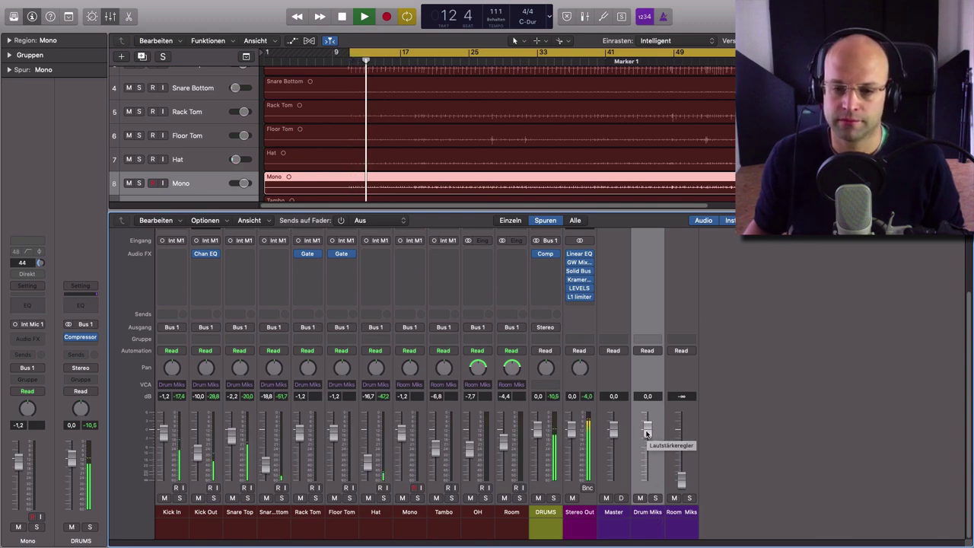
key("space")
left_click_drag(646, 430, 681, 429)
key("space")
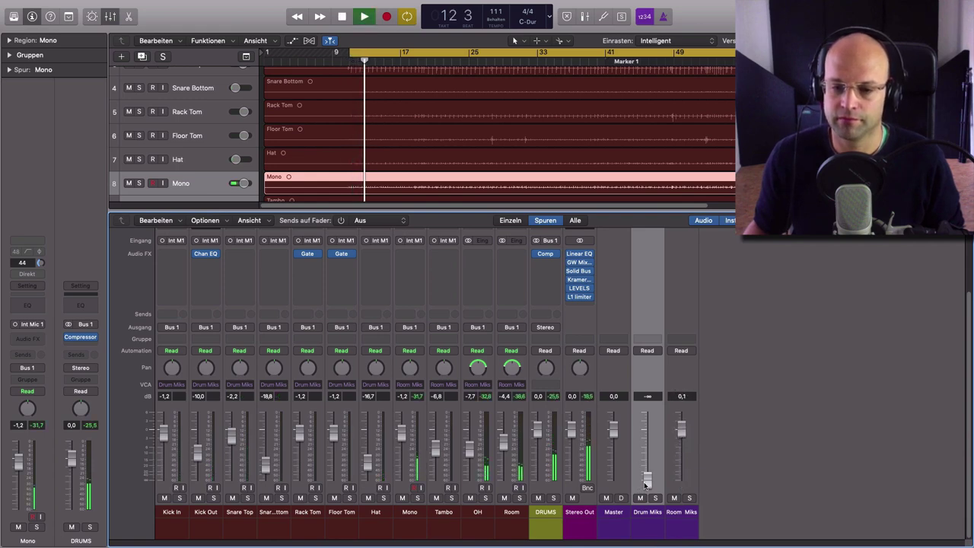
Set the Drum Miks fader to 0.0 dB, Room Miks to -2.3 dB and Master to -0.2 dB, and stop playback.
left_click_drag(646, 484, 681, 434)
key("space")
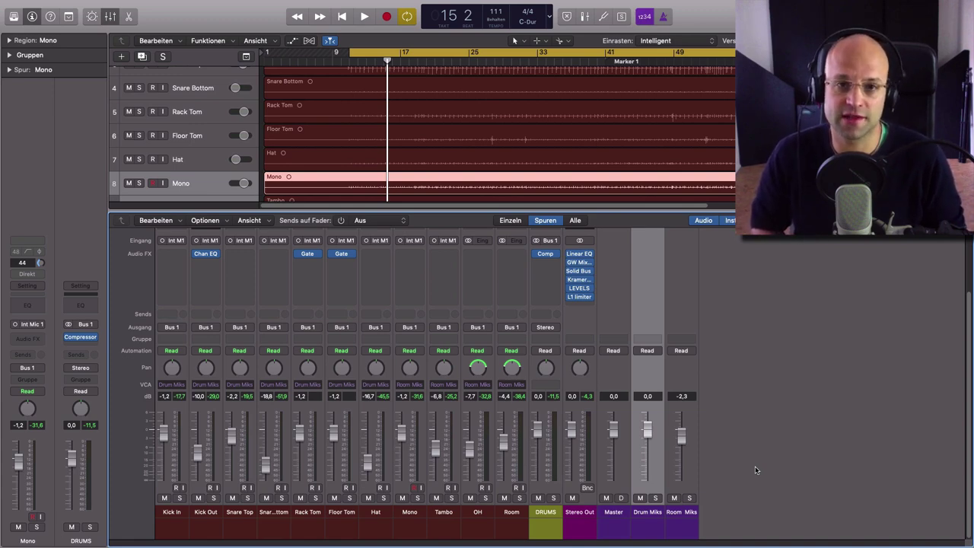
left_click(615, 513)
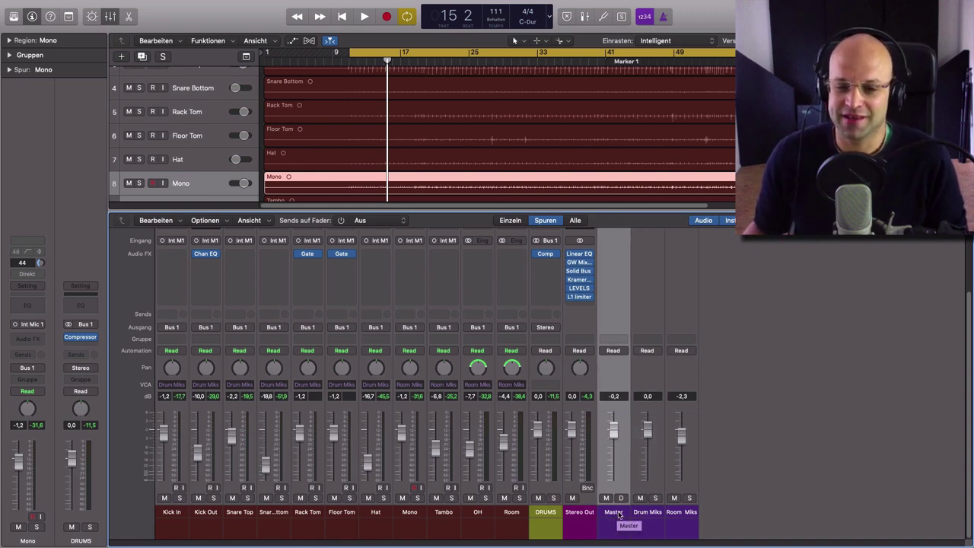
left_click(580, 514)
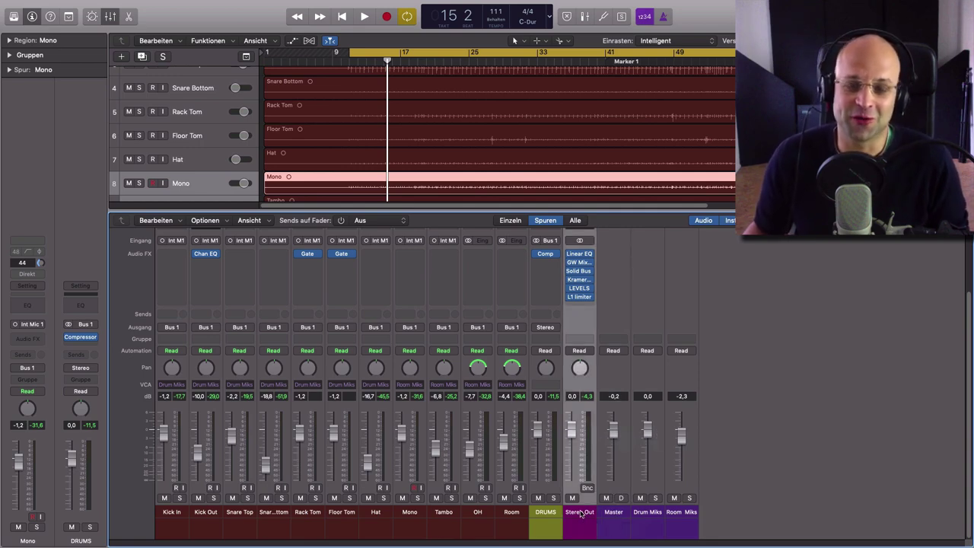
Lower the Master VCA fader to -1.1 dB and bring it back up to -0.1 dB.
left_click(618, 514)
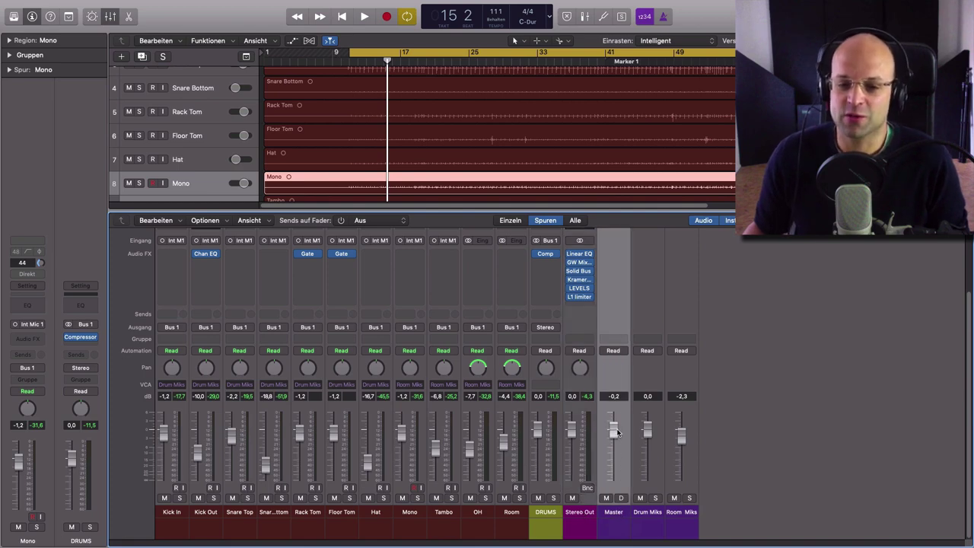
left_click_drag(614, 433, 614, 436)
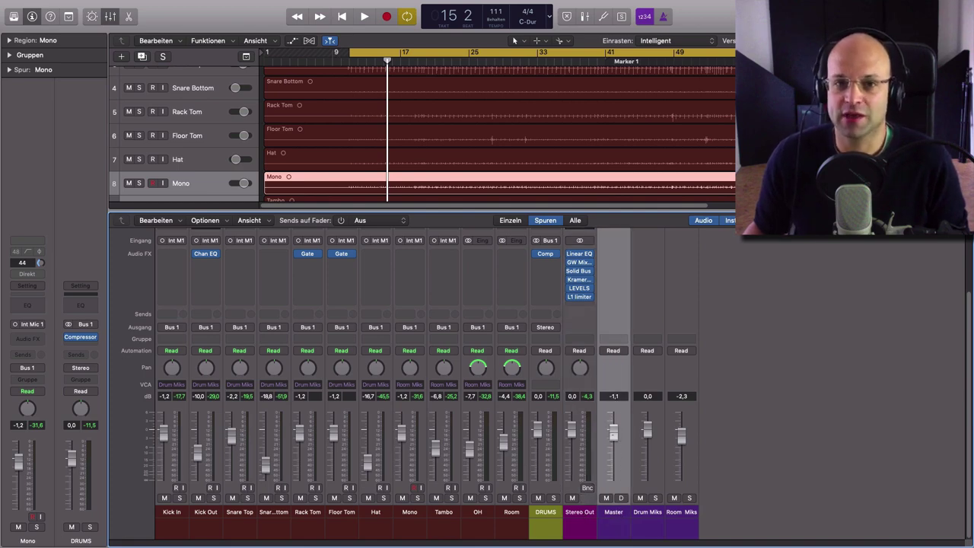
left_click(580, 513)
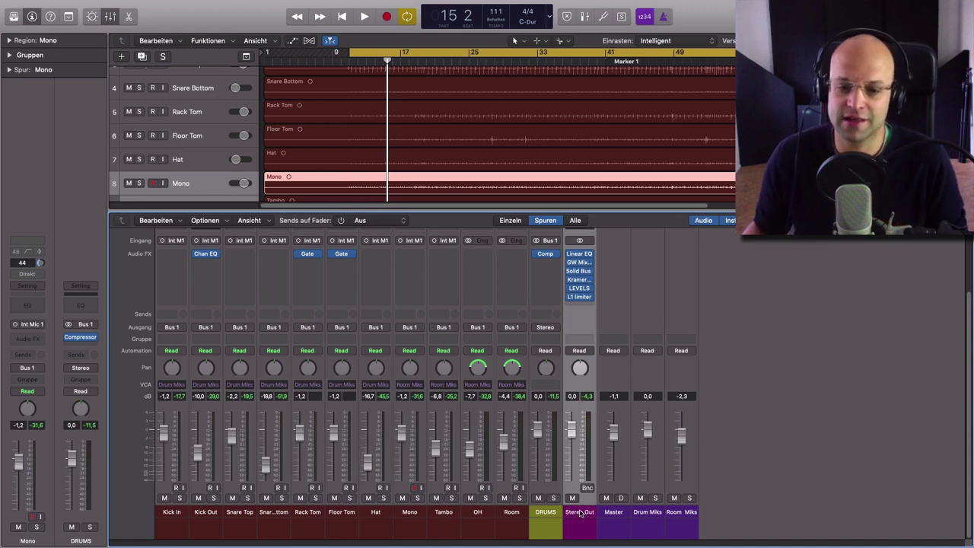
left_click(611, 515)
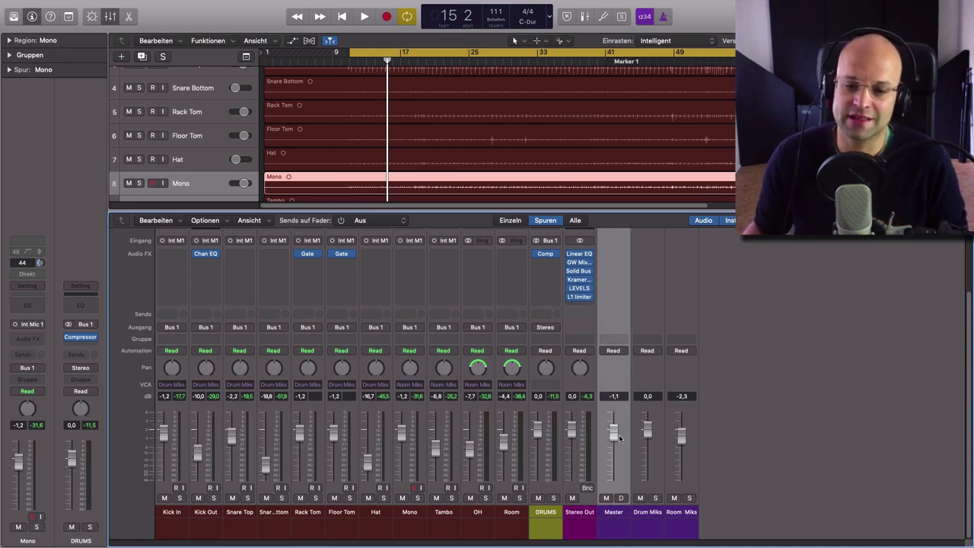
left_click_drag(619, 439, 614, 431)
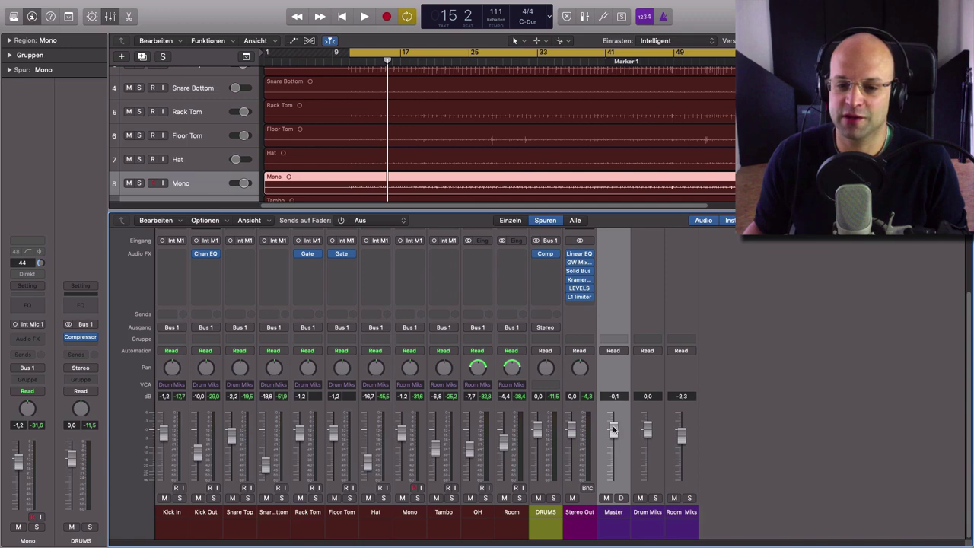
left_click(580, 514)
left_click(609, 518)
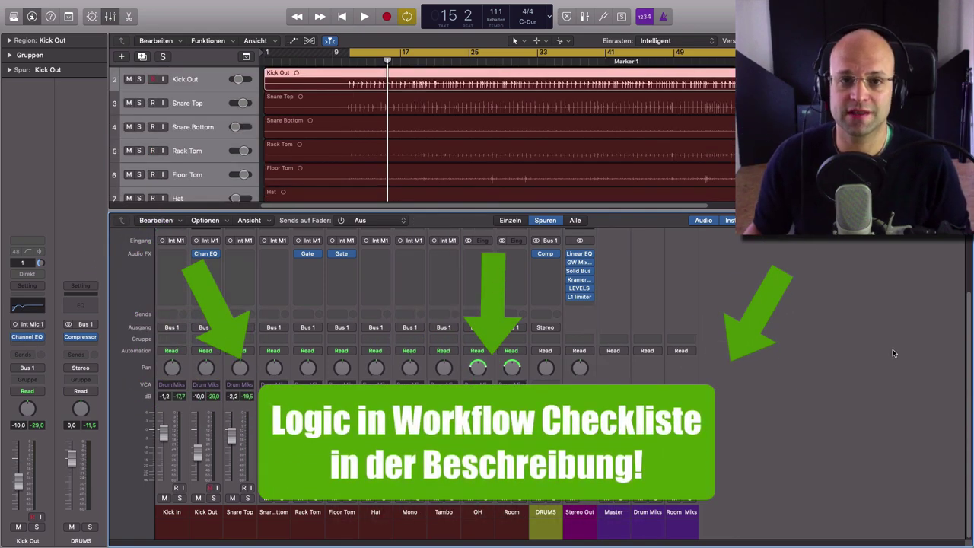
left_click(183, 320)
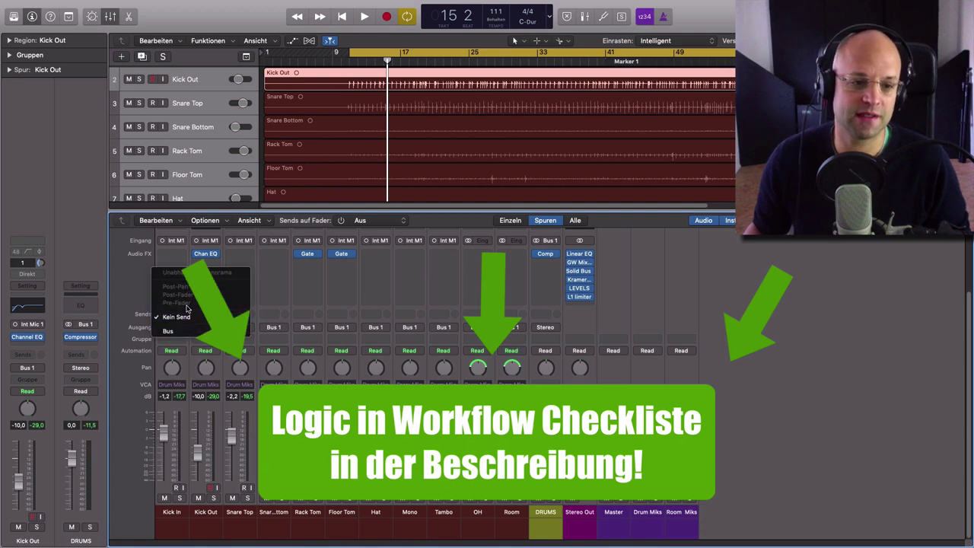